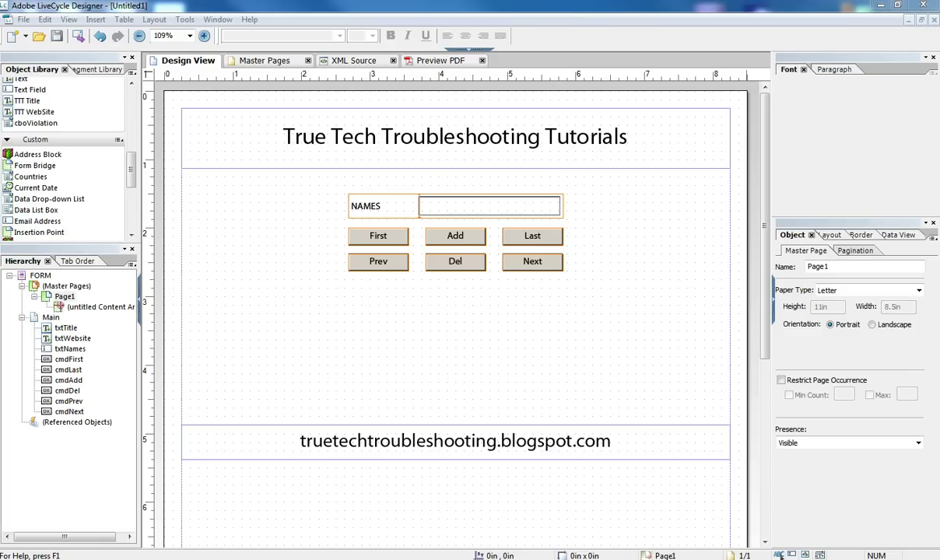
Review the reader's question about the data drop-down on the tutorial blog page.
left_click(249, 498)
left_click_drag(551, 298, 498, 316)
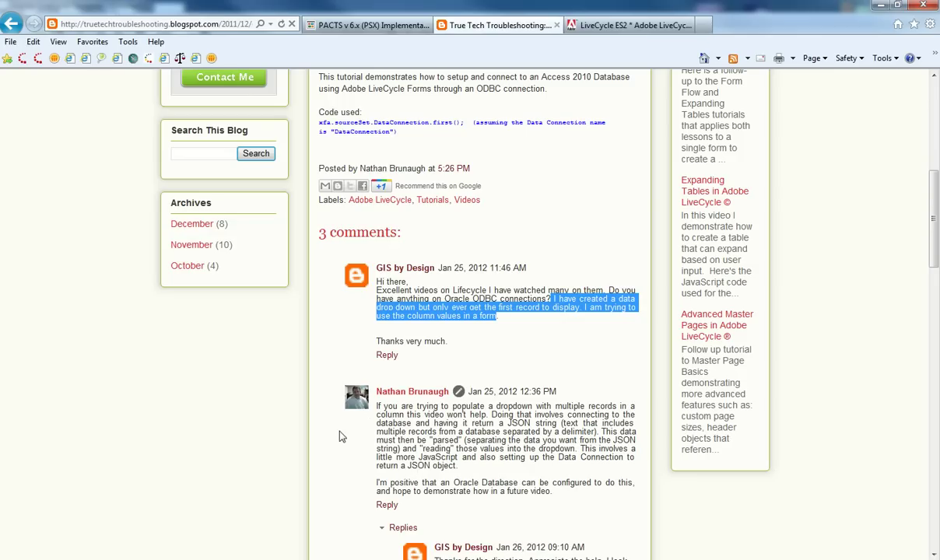
key("alt+Tab")
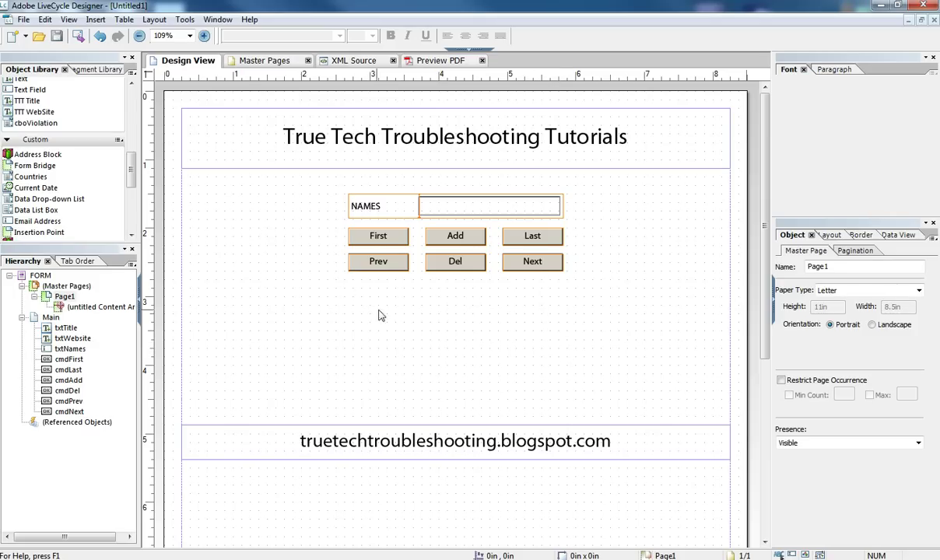
Select the NAMES text field and show DataConnection > NAMES in the Data View.
left_click(427, 206)
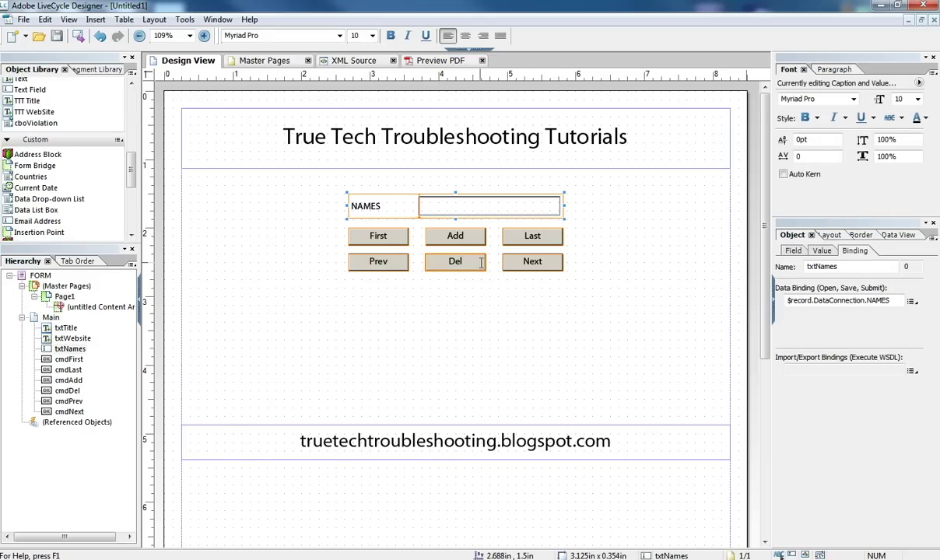
left_click(790, 252)
left_click(895, 235)
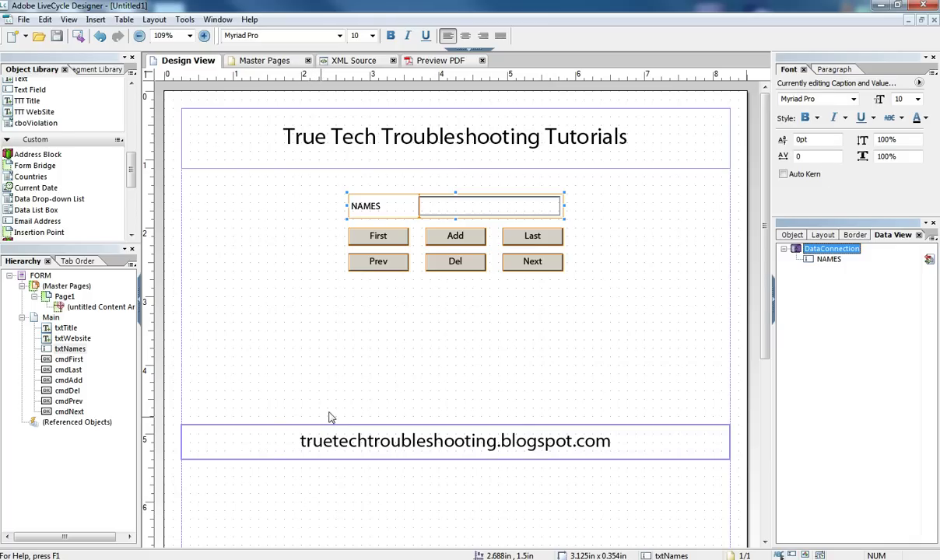
Preview the form as PDF, allow database access, and browse names from Bugs Bunny to Mickey Mouse.
left_click(427, 65)
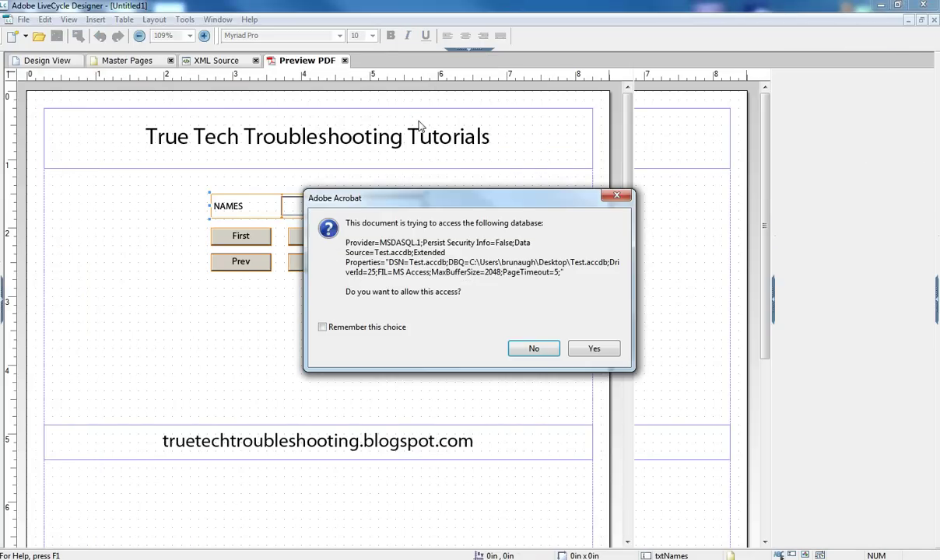
left_click(590, 347)
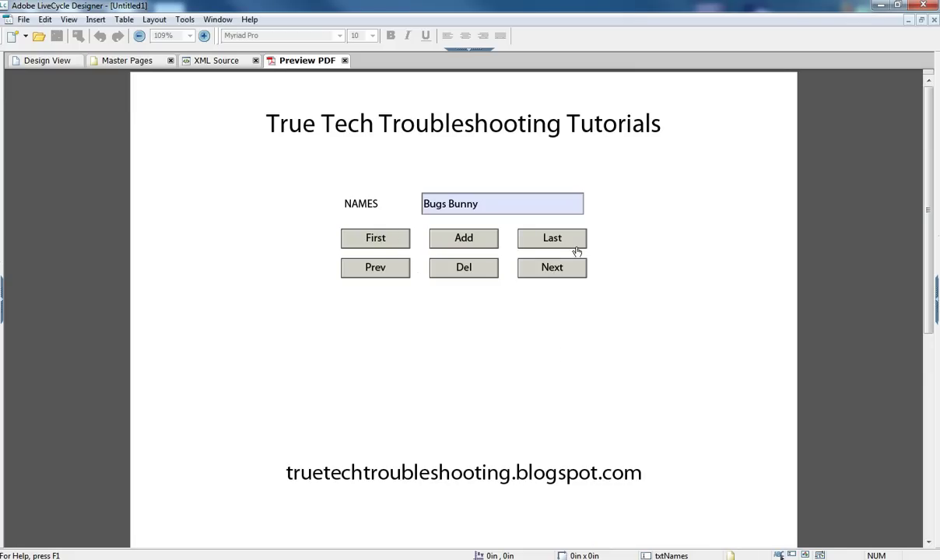
left_click(546, 268)
left_click(546, 268)
left_click(546, 270)
left_click(546, 269)
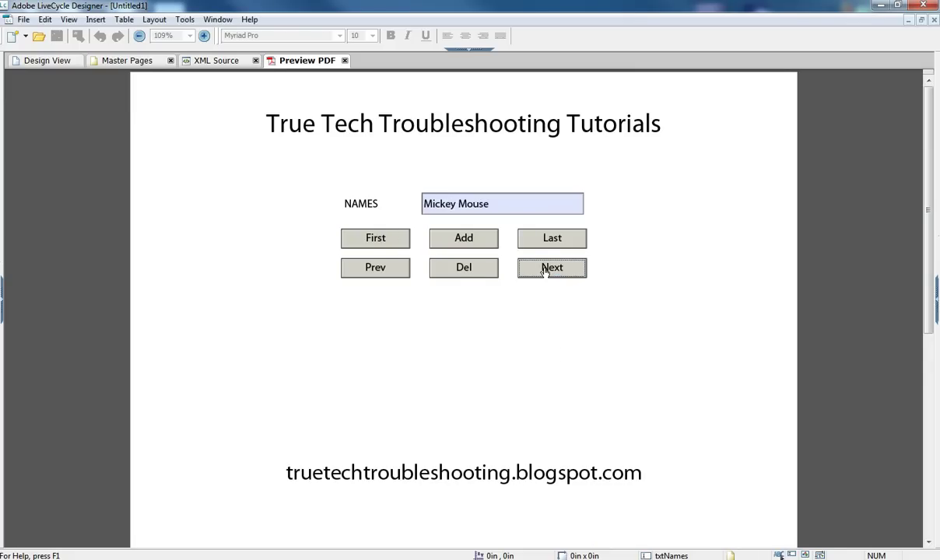
left_click(379, 268)
left_click(379, 269)
left_click(379, 269)
left_click(380, 270)
Add 'Curious George' as a new record, check it via First/Last, and return to Design View.
left_click(466, 242)
left_click(434, 202)
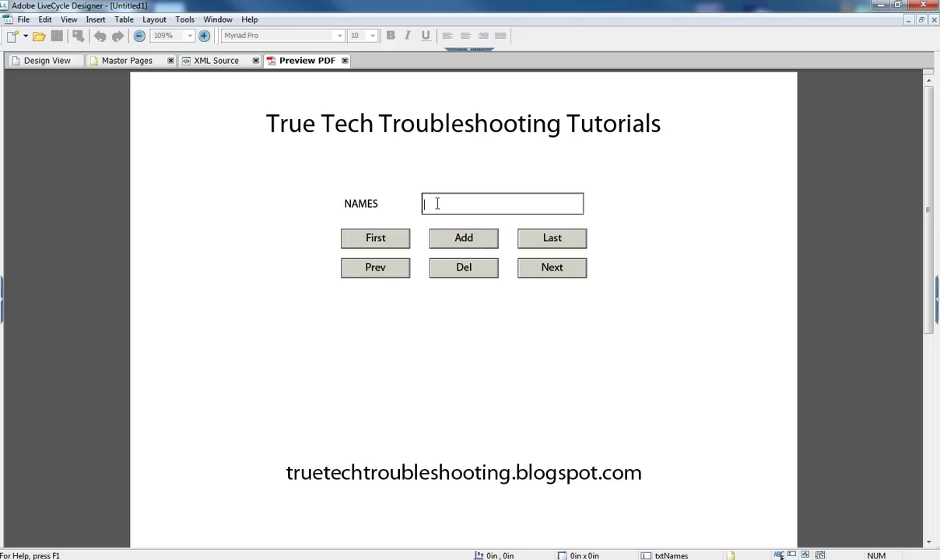
type("Curious George")
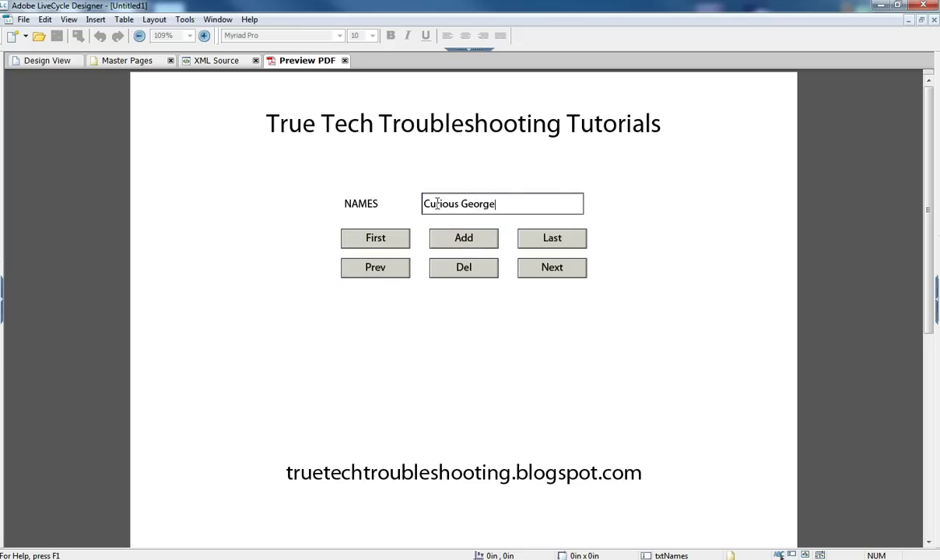
key("Tab")
left_click(390, 240)
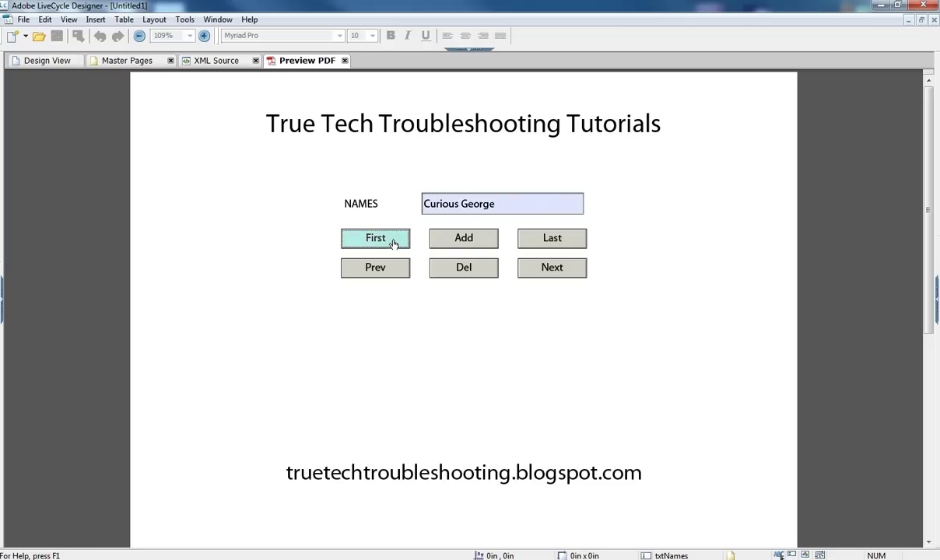
left_click(558, 244)
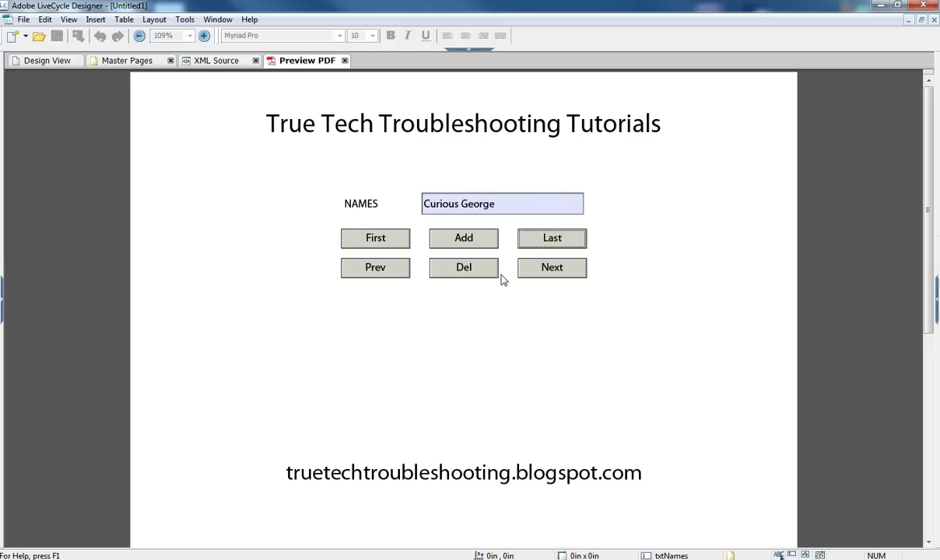
left_click(46, 61)
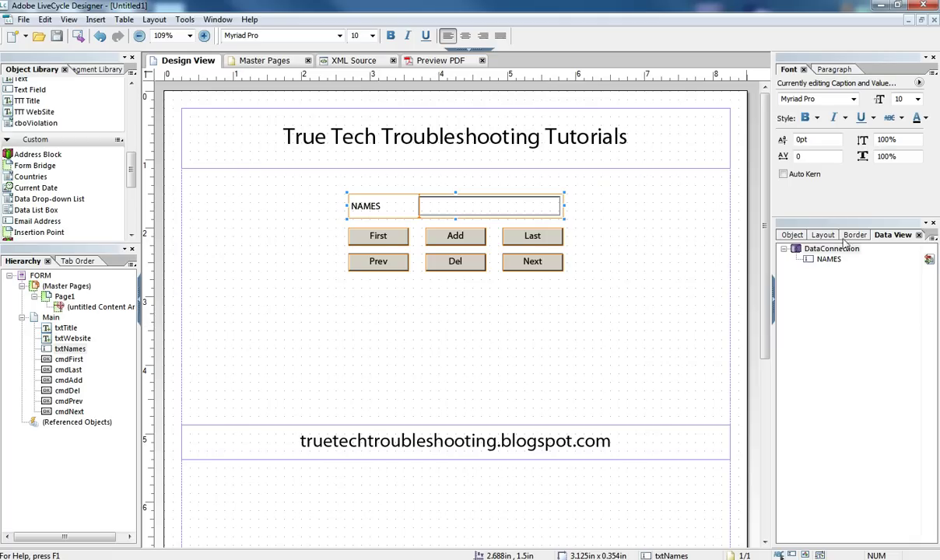
Drag a Data Drop-down List from the Custom library category onto the form below the buttons.
left_click(786, 235)
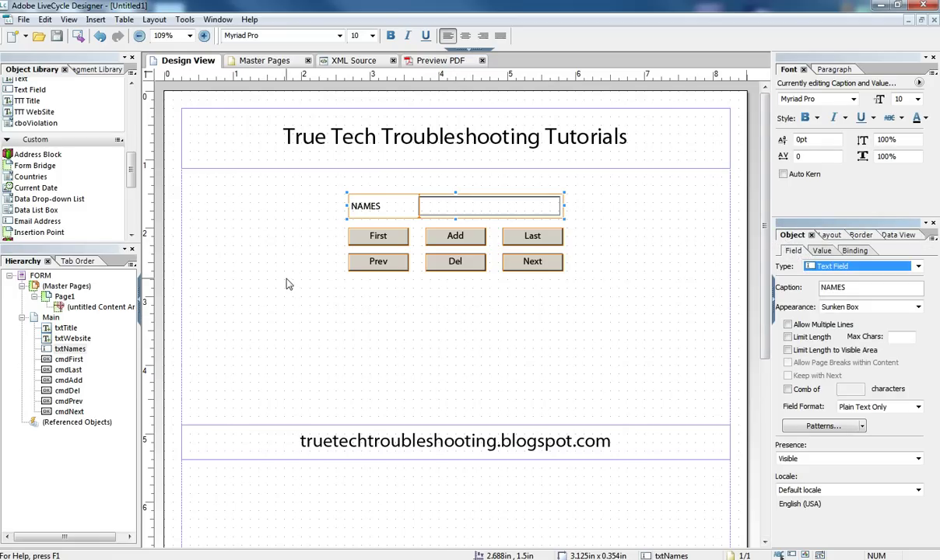
left_click(68, 201)
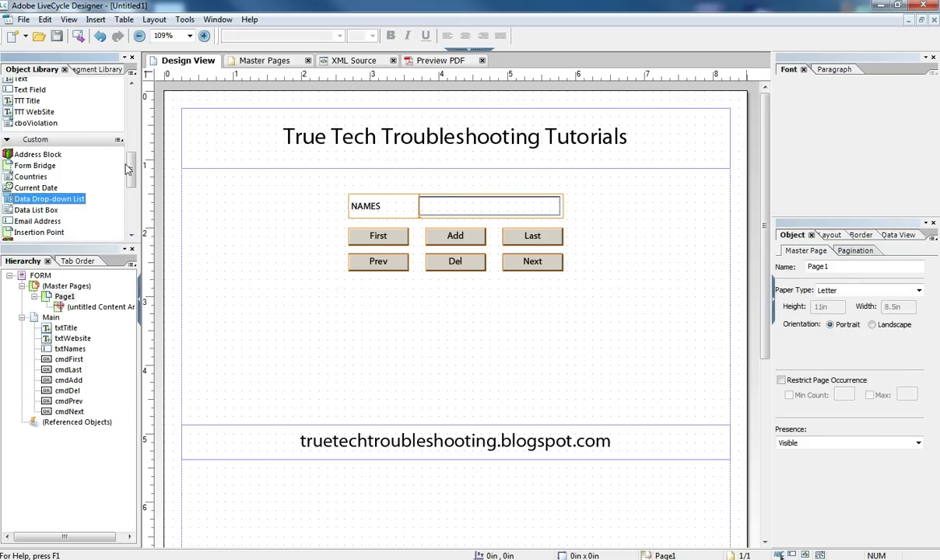
left_click_drag(129, 165, 129, 95)
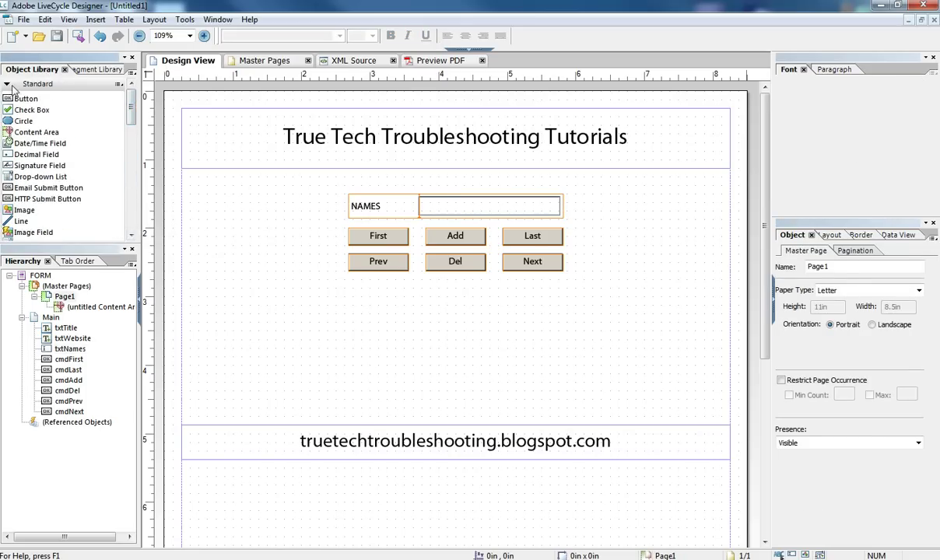
left_click(7, 84)
left_click(7, 99)
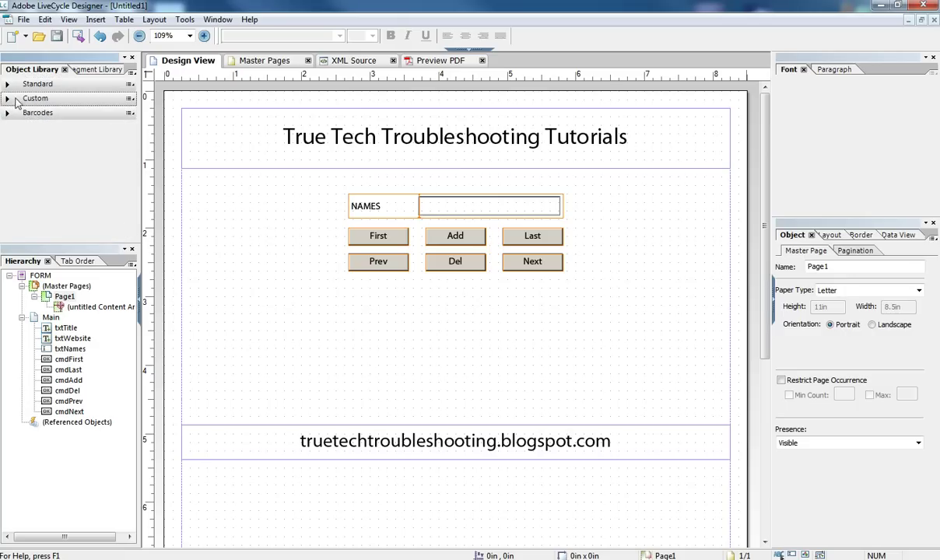
left_click(7, 99)
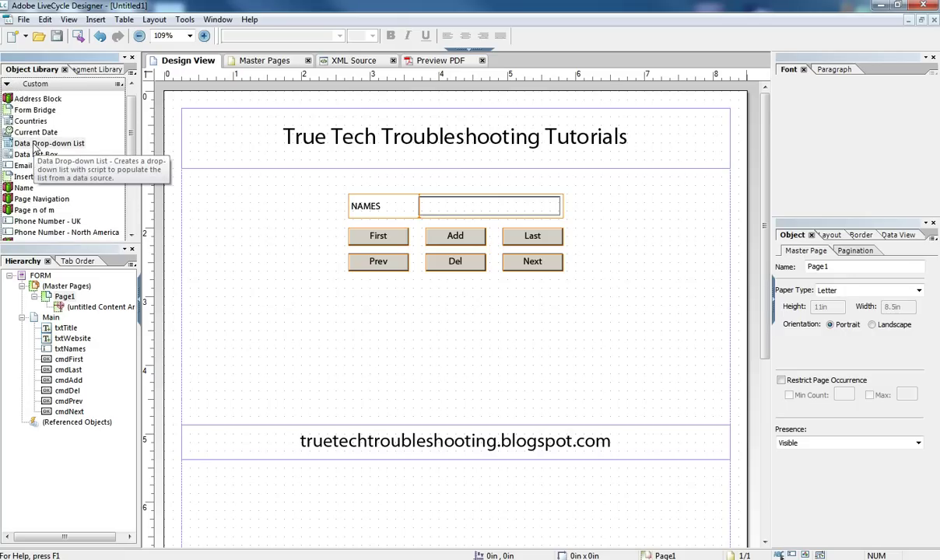
left_click_drag(31, 146, 450, 315)
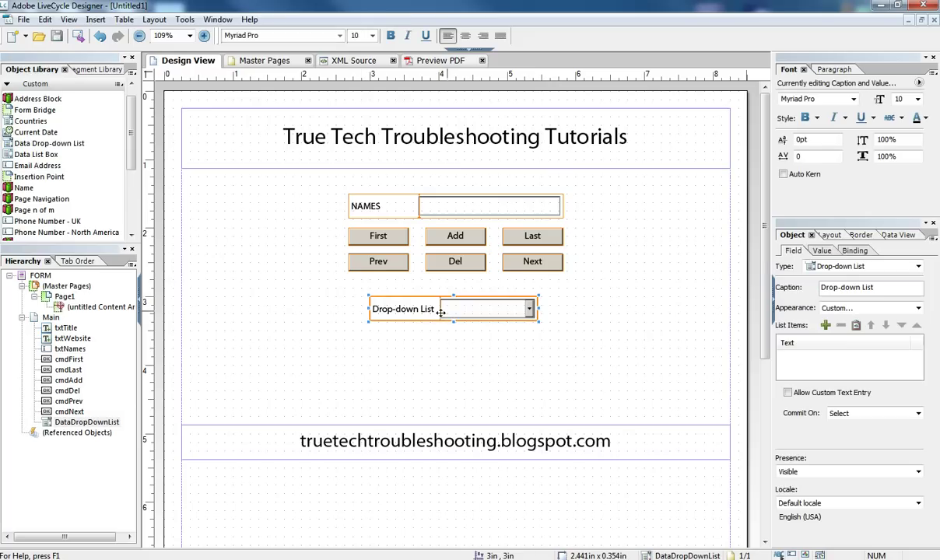
Shift the drop-down left and widen it to 3 inches, checking its Binding and Field settings.
left_click(14, 83)
left_click(14, 84)
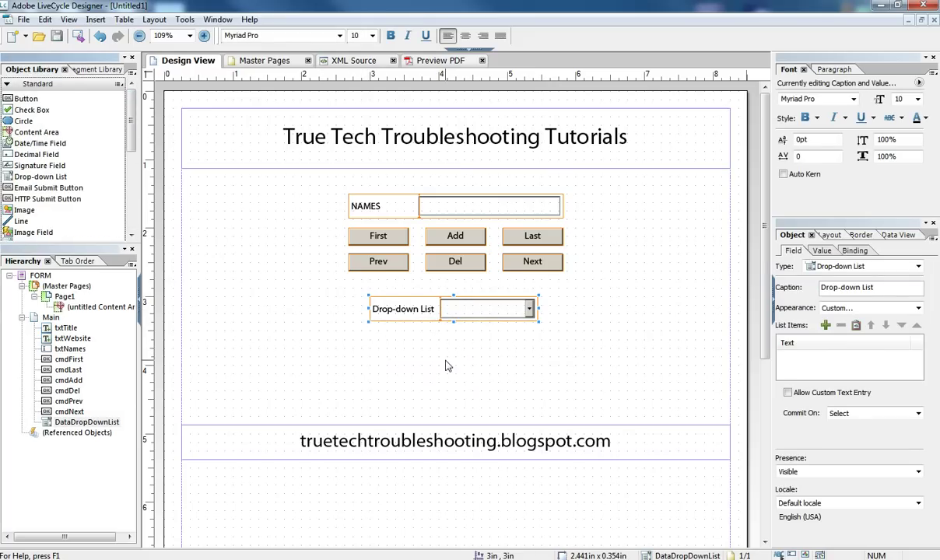
left_click_drag(465, 310, 448, 310)
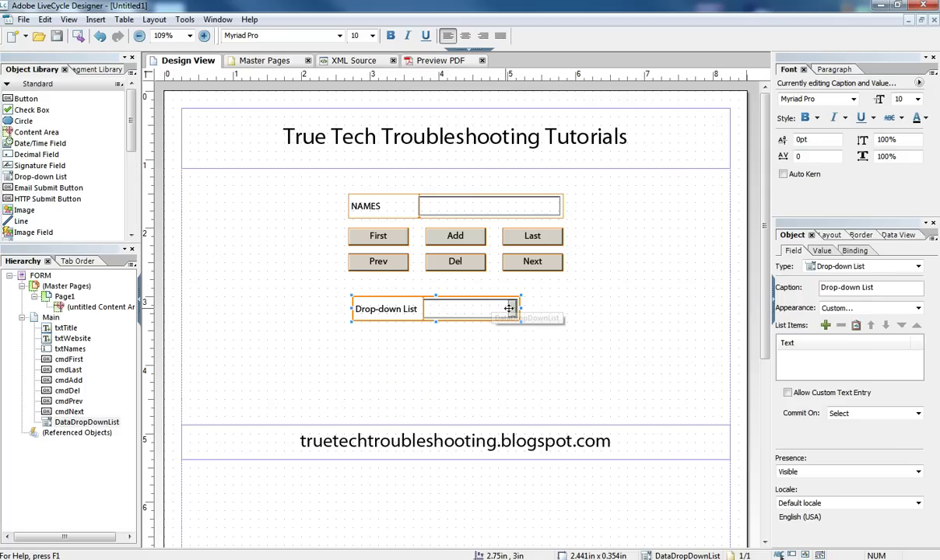
left_click_drag(521, 309, 560, 310)
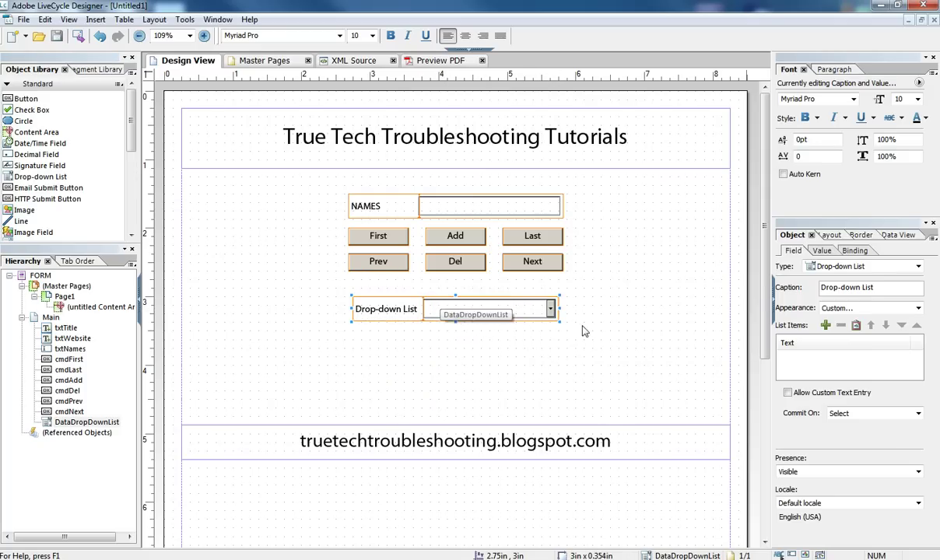
left_click(859, 252)
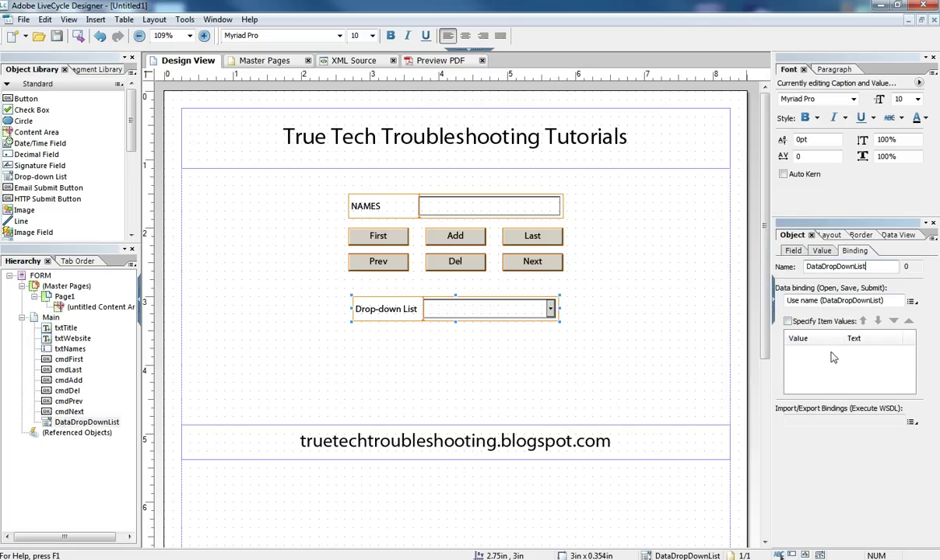
left_click(793, 253)
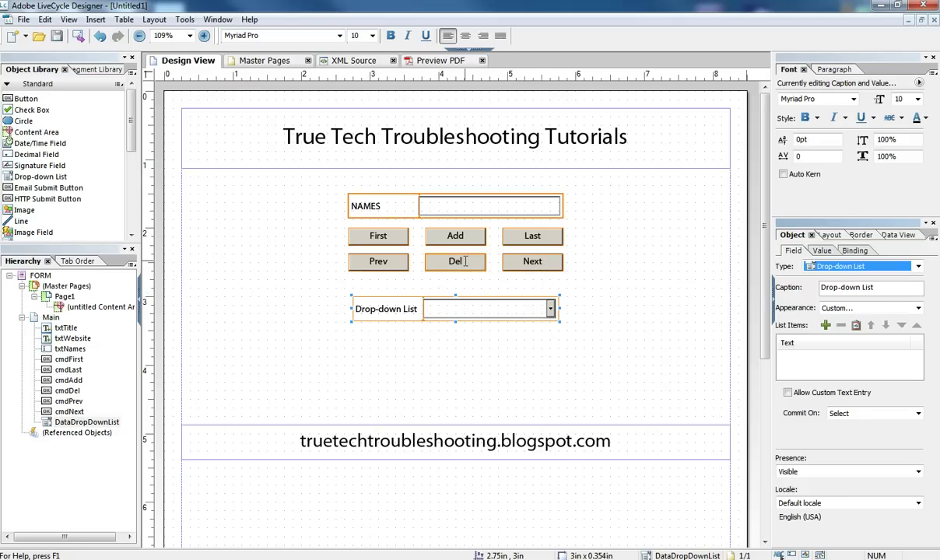
Set DataDropDownList's data binding to Use DataConnection > NAMES ($record.DataConnection.NAMES).
left_click(854, 250)
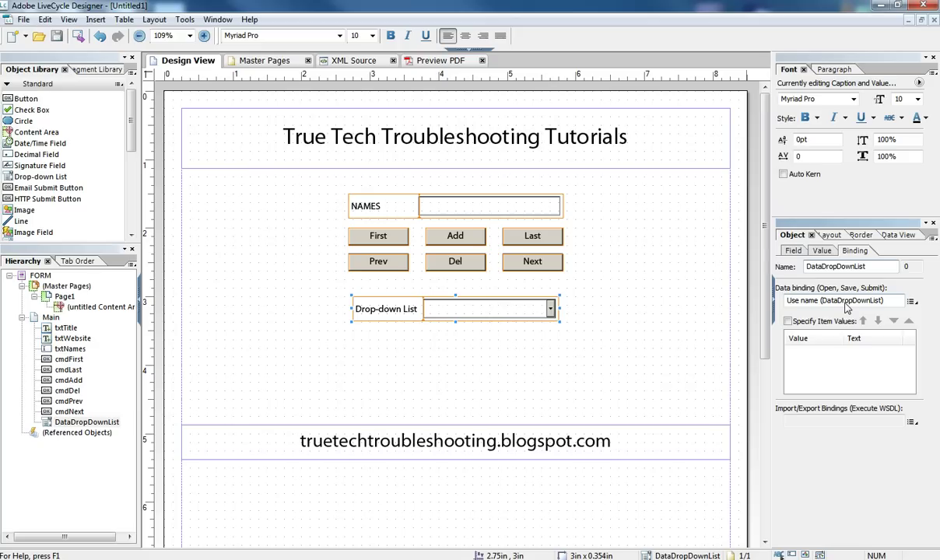
left_click(910, 301)
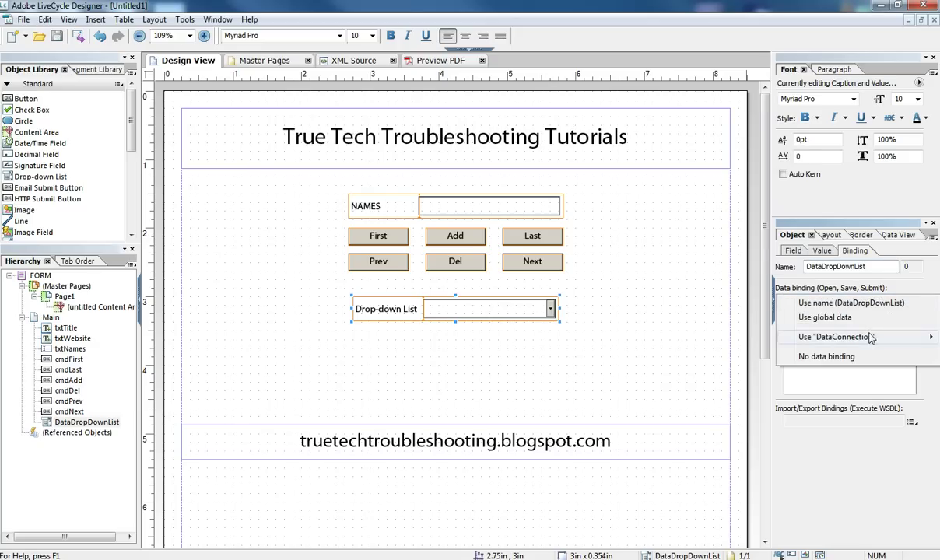
mouse_move(870, 337)
left_click(709, 337)
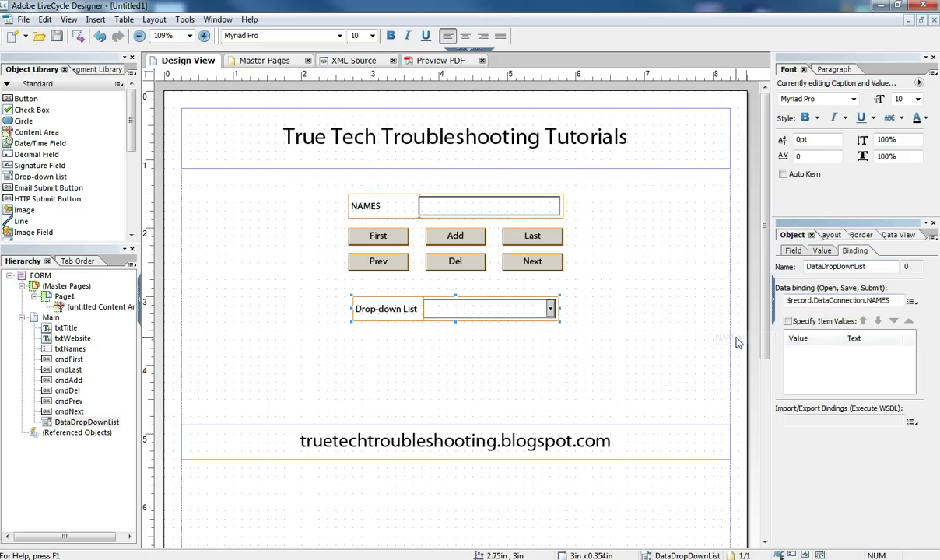
left_click(899, 236)
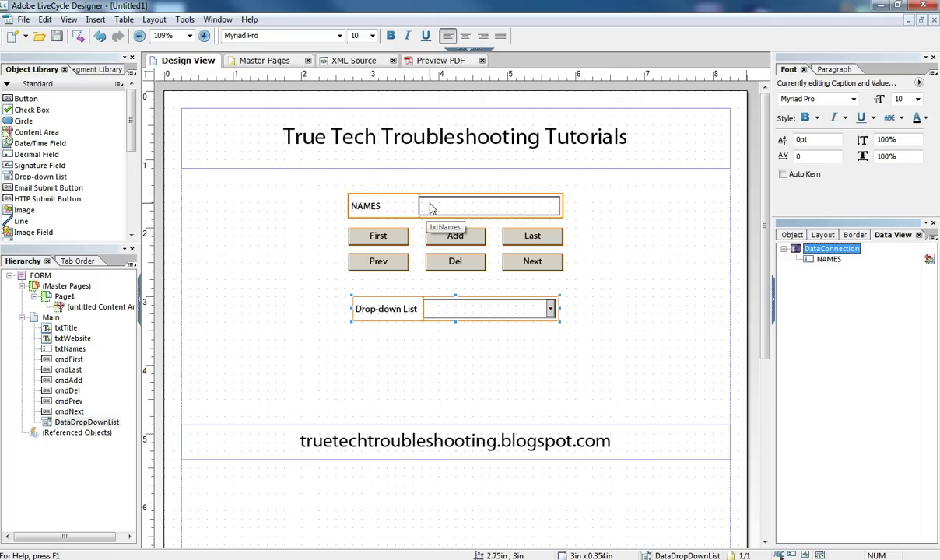
left_click(432, 60)
left_click(595, 351)
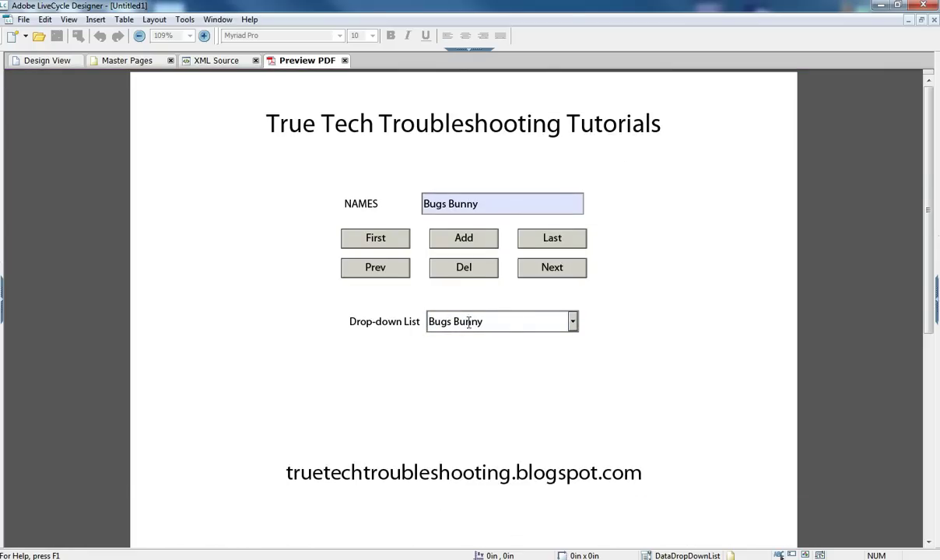
left_click(543, 270)
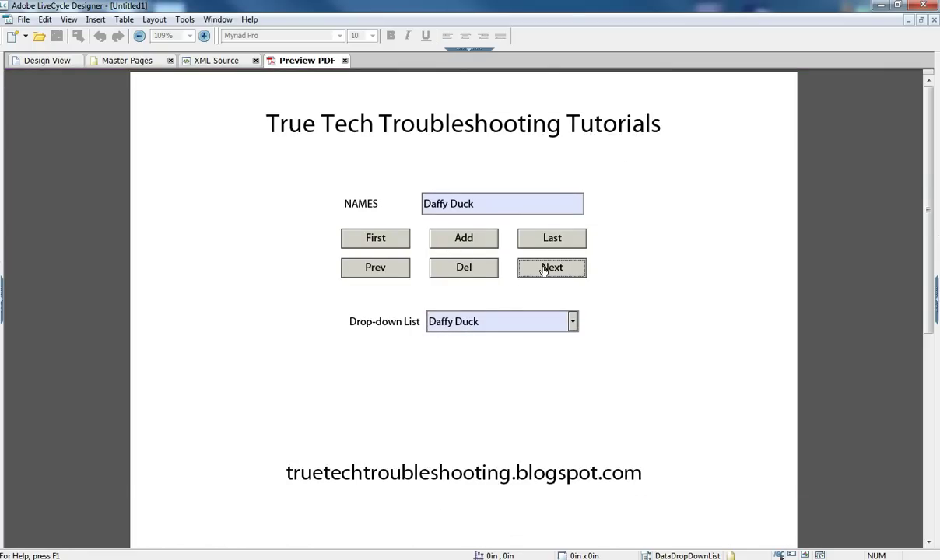
left_click(543, 270)
left_click(547, 276)
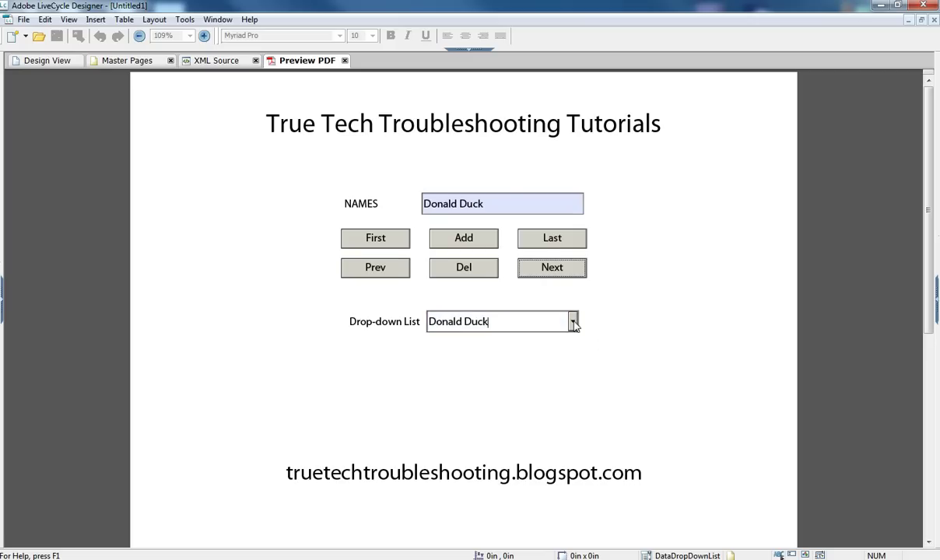
left_click(511, 328)
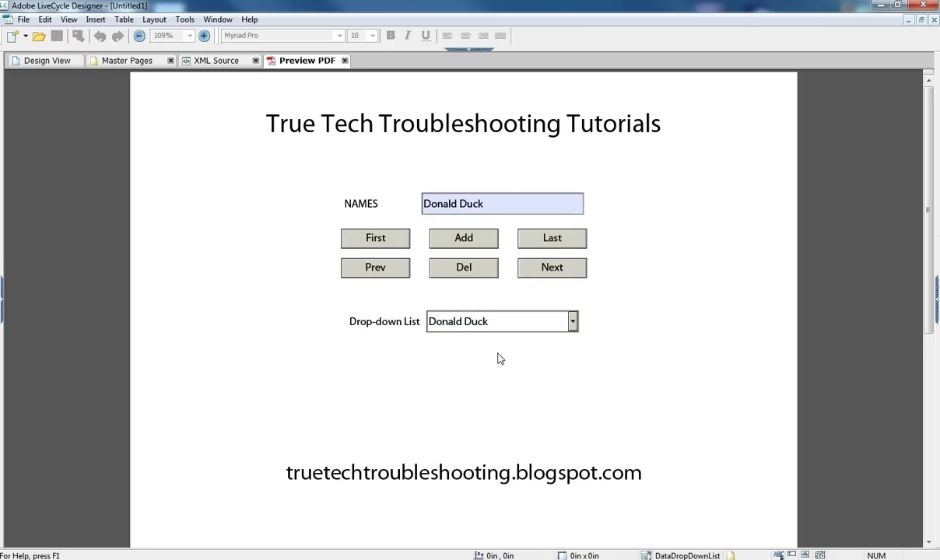
left_click(476, 204)
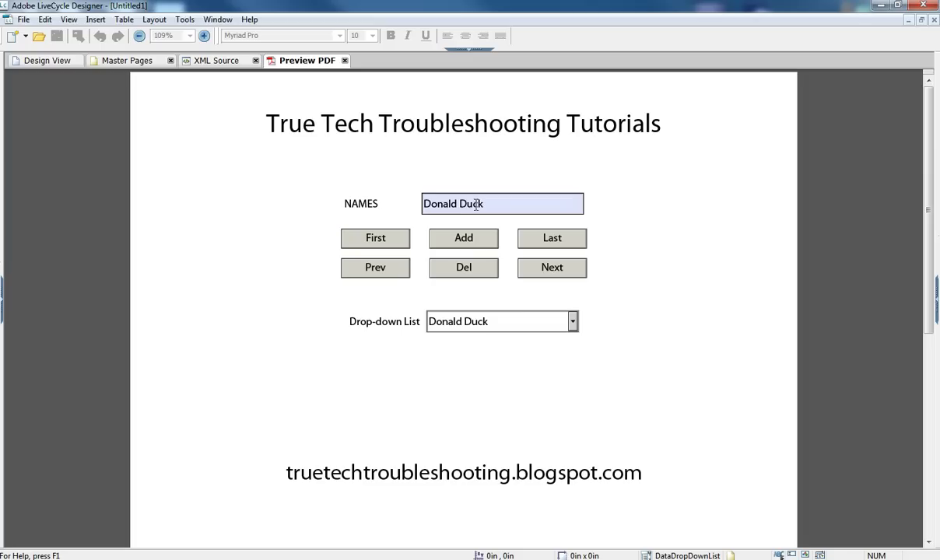
left_click(550, 268)
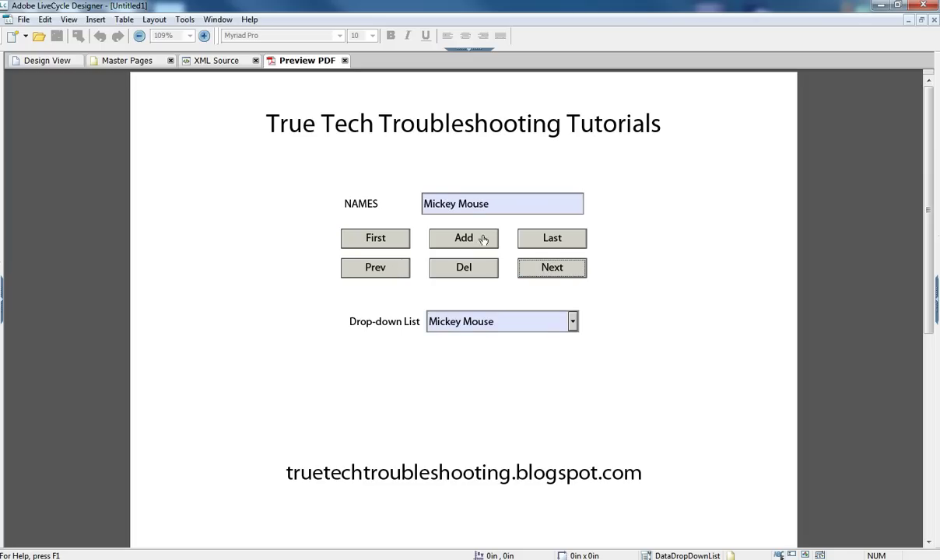
Marquee-delete the NAMES field with its six buttons, then drag DataDropDownList higher on the form.
left_click(47, 61)
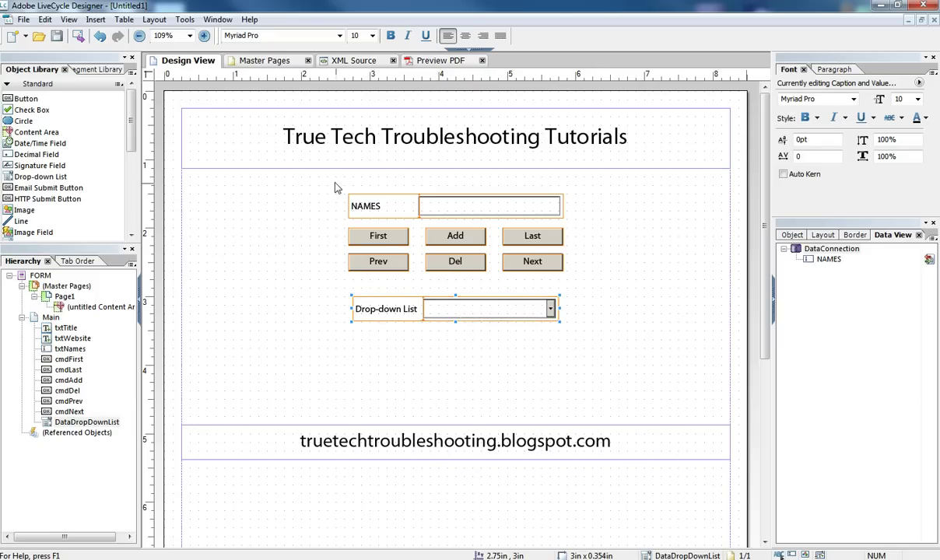
left_click_drag(329, 181, 571, 297)
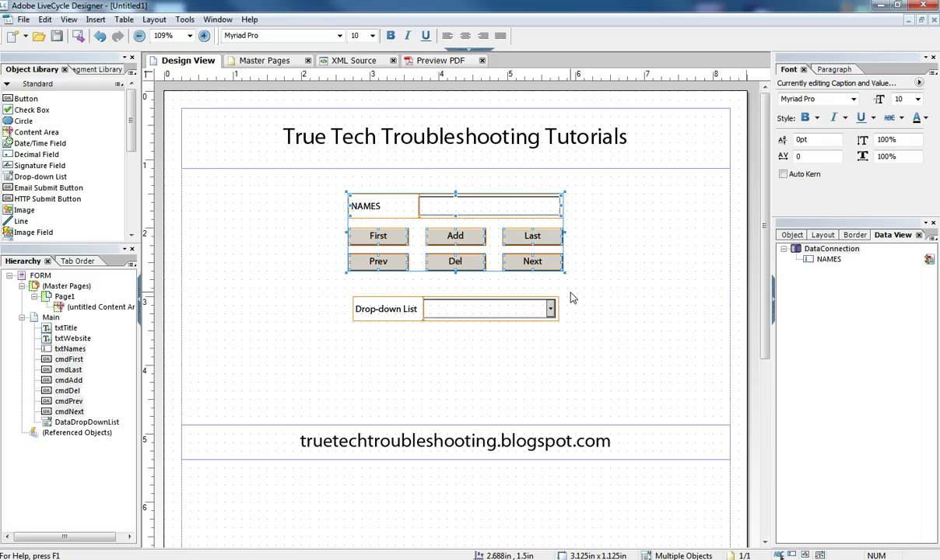
key("Delete")
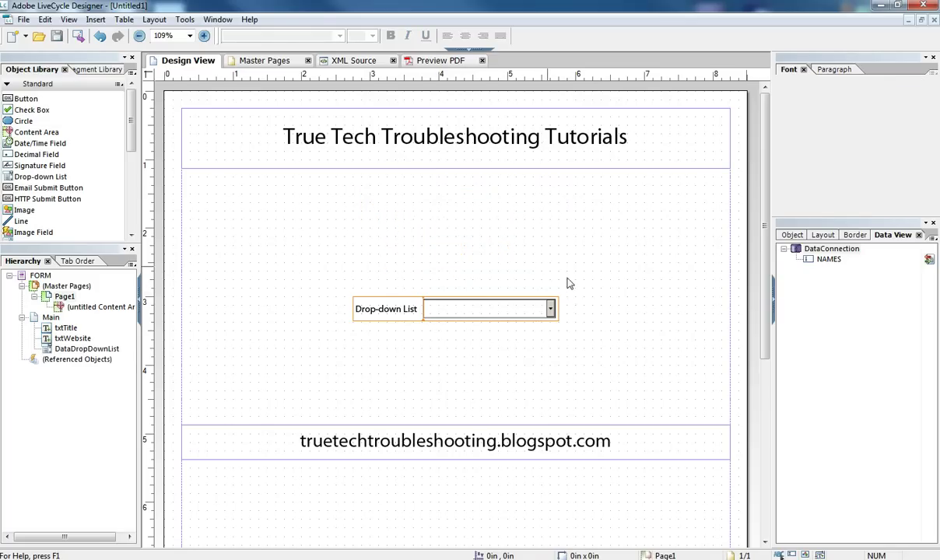
left_click(792, 234)
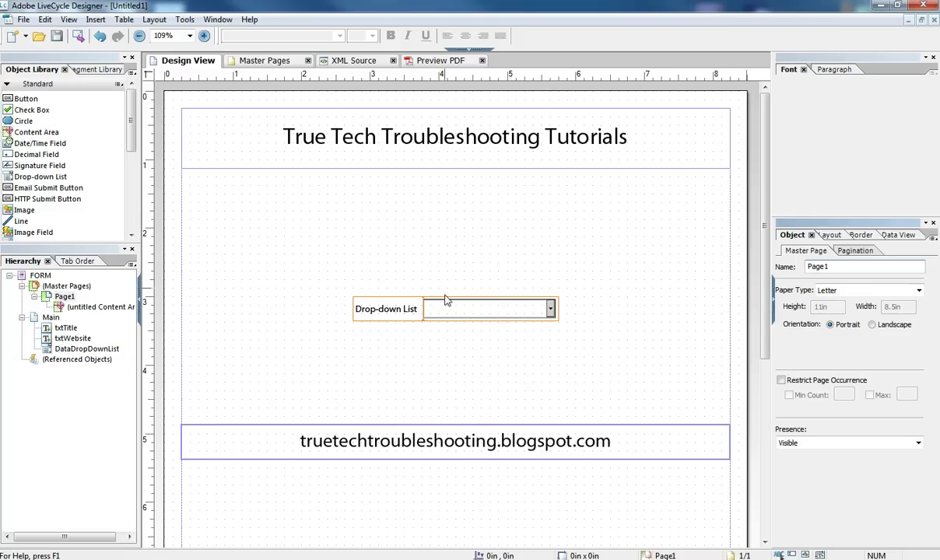
left_click_drag(448, 309, 439, 266)
Enable Show Dynamic Properties under Tools > Options > Data Binding.
left_click(184, 20)
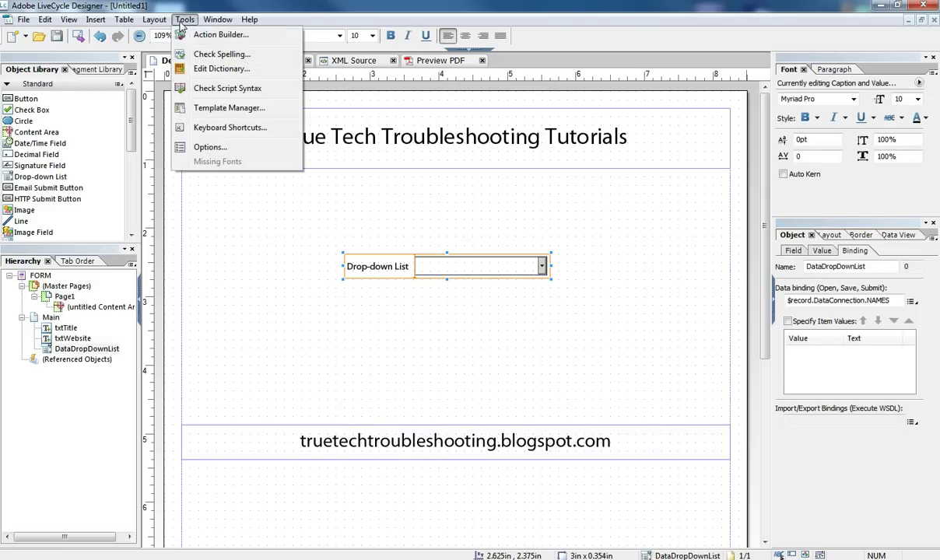
left_click(199, 150)
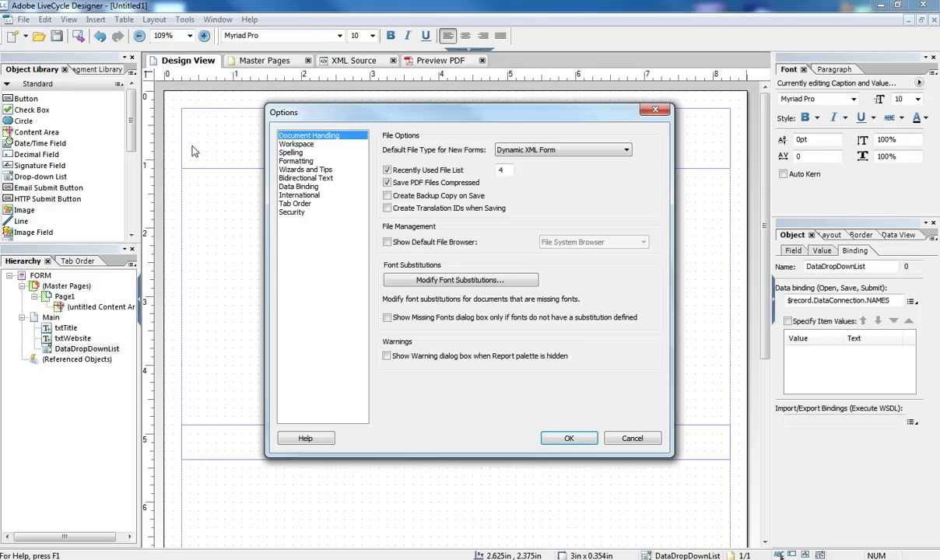
left_click(300, 187)
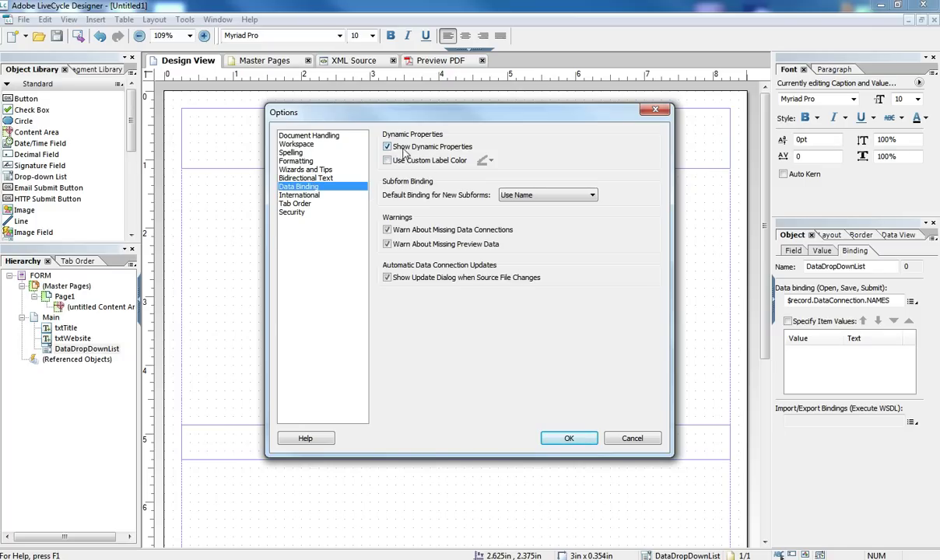
left_click(568, 438)
left_click(560, 441)
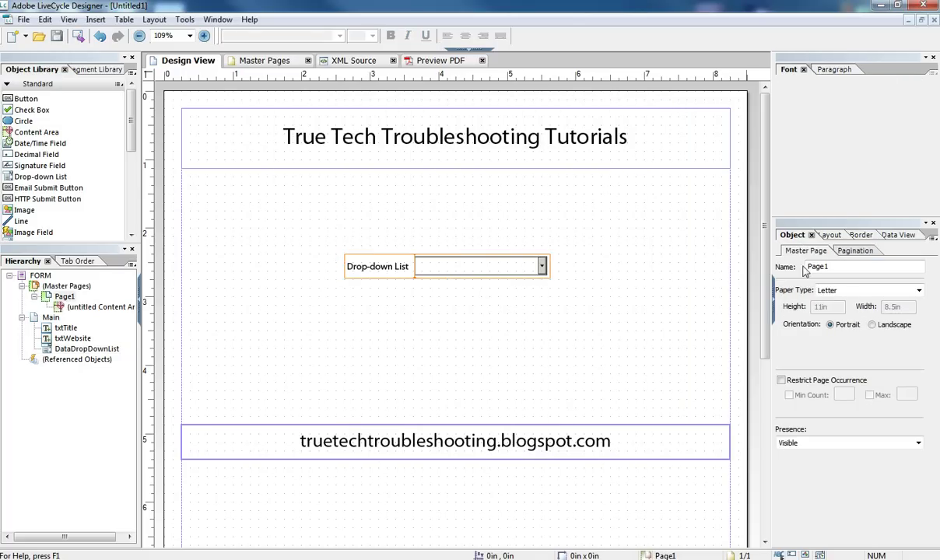
Select the drop-down, check its Field and Binding properties, and review the Data Binding options.
left_click(488, 265)
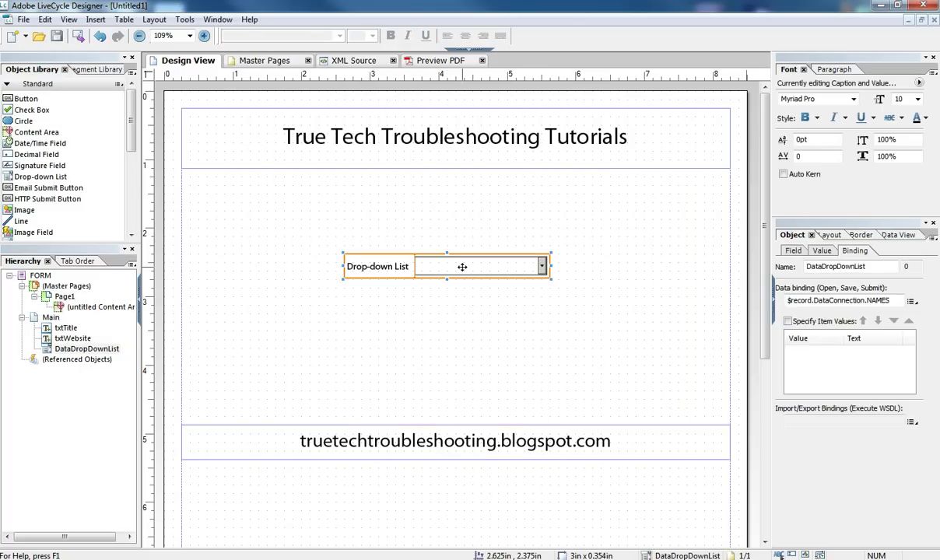
left_click(793, 252)
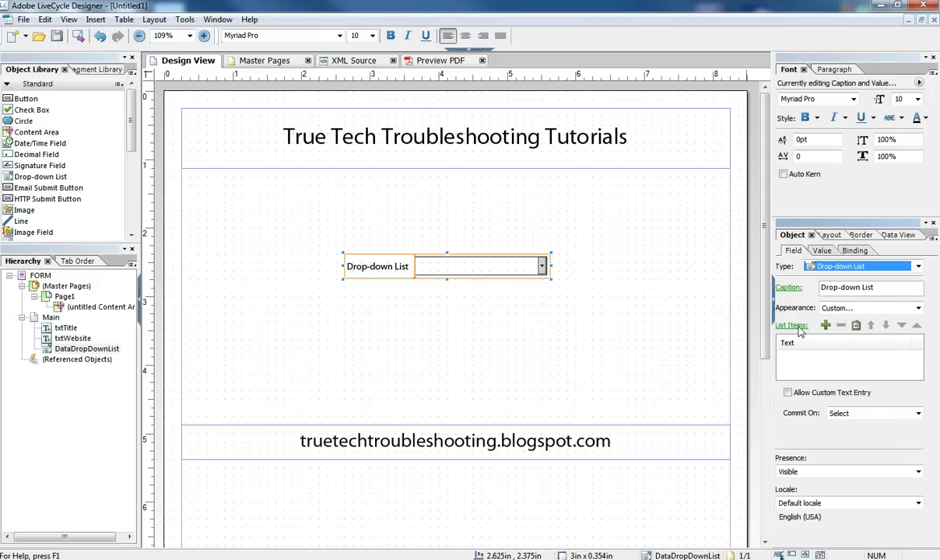
left_click(854, 252)
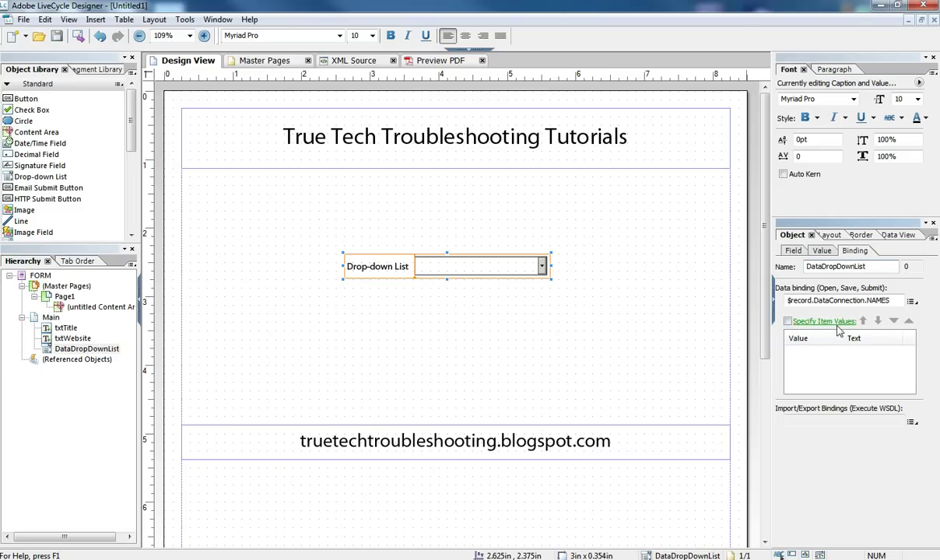
left_click(187, 20)
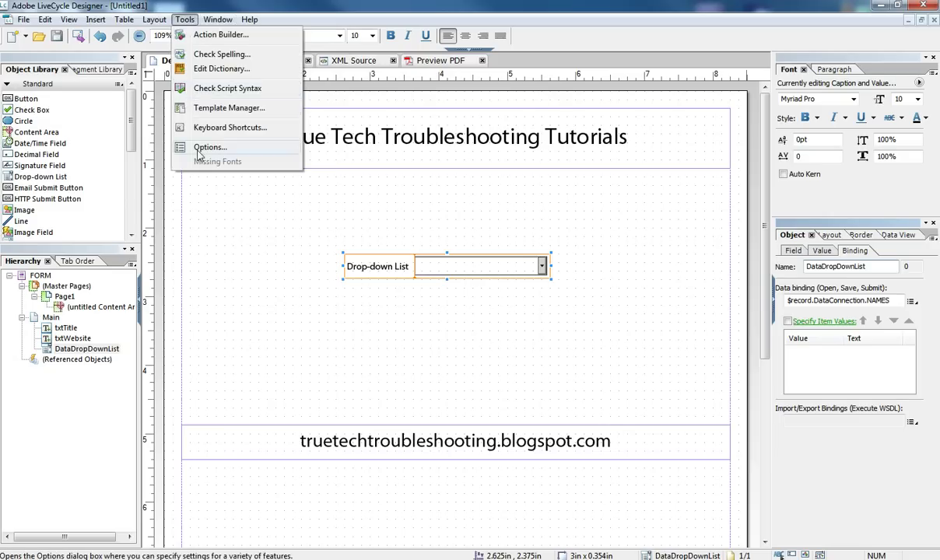
left_click(201, 147)
left_click(298, 187)
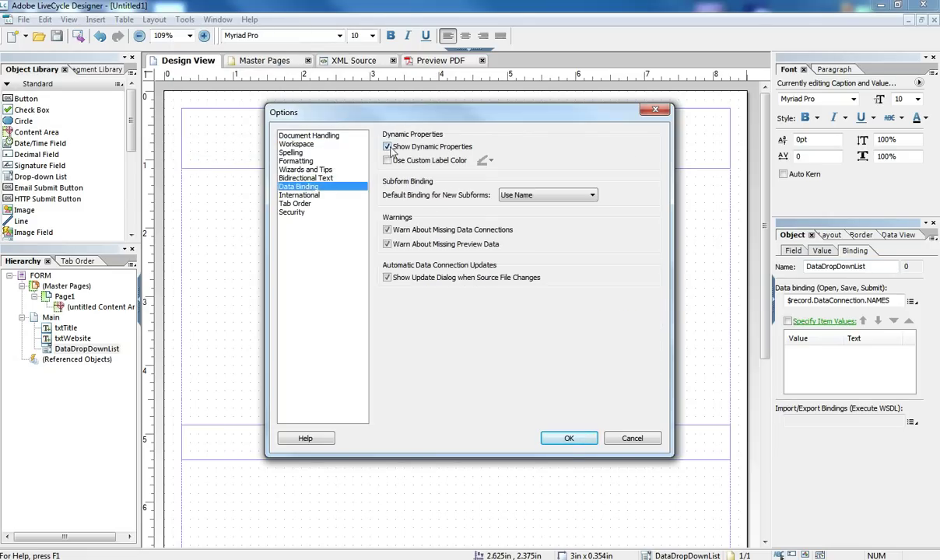
left_click(569, 438)
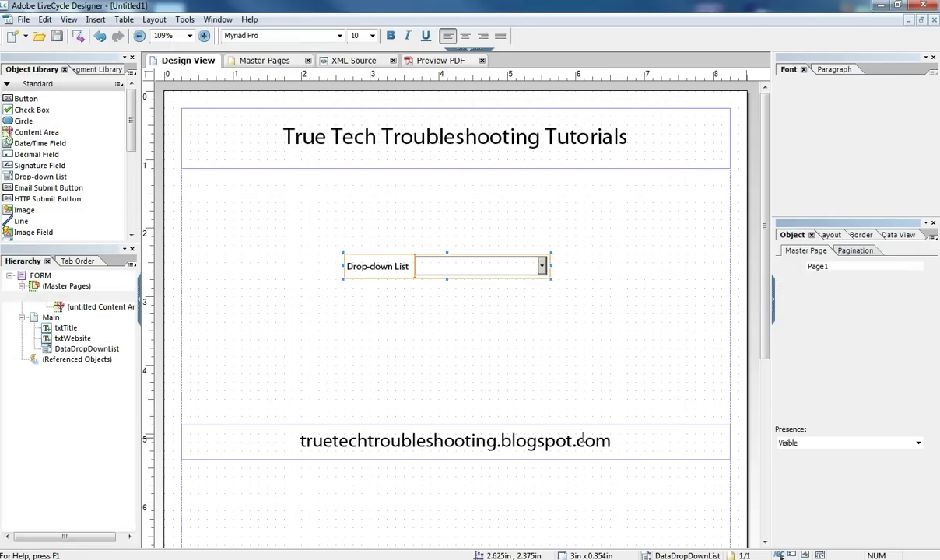
Re-apply Show Dynamic Properties and reselect the drop-down to expose Specify Item Values.
left_click(520, 264)
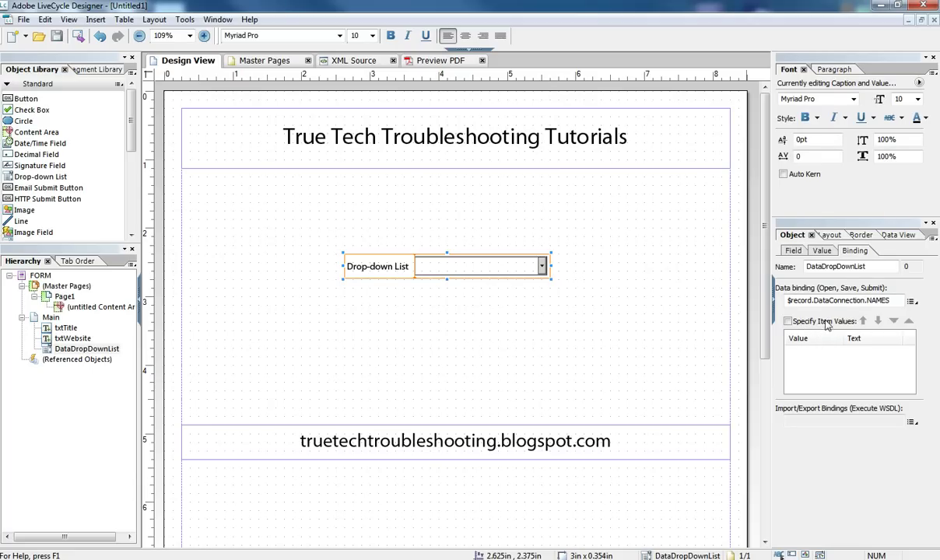
left_click(185, 19)
left_click(187, 145)
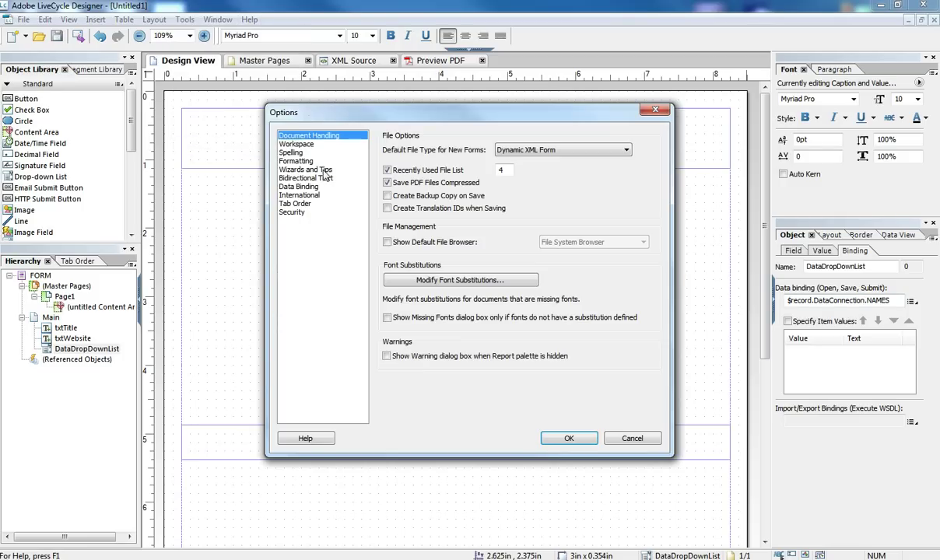
left_click(298, 187)
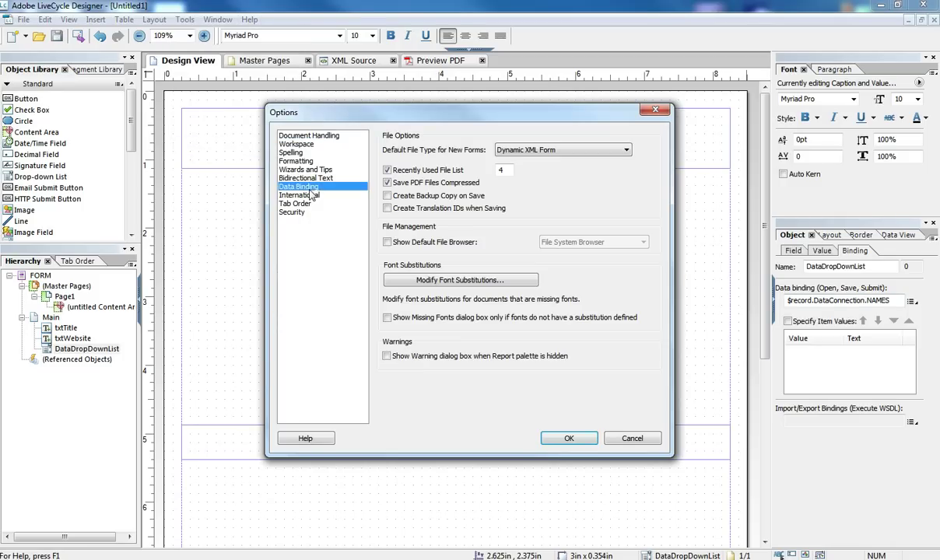
left_click(569, 438)
left_click(692, 307)
left_click(498, 268)
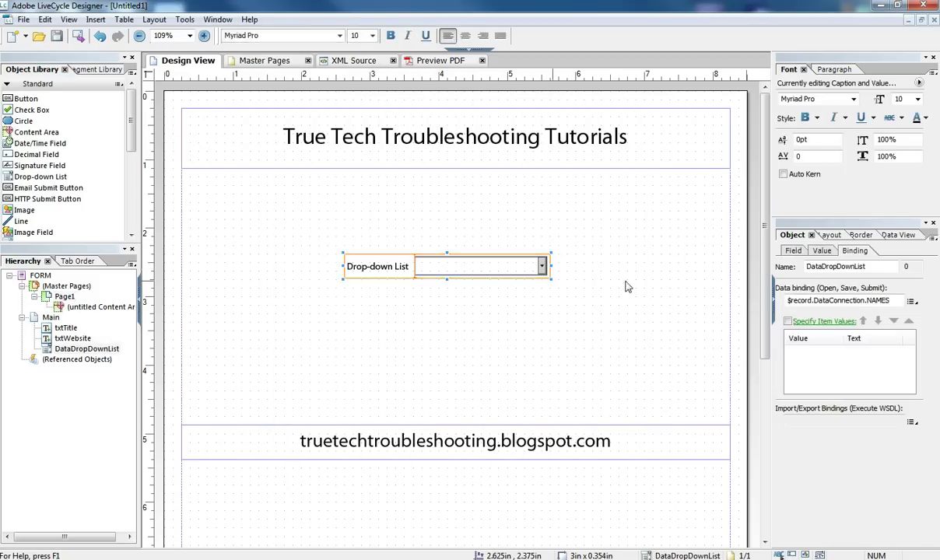
Bind the list item text to DataConnection's NAMES column through Specify Item Values.
left_click(828, 322)
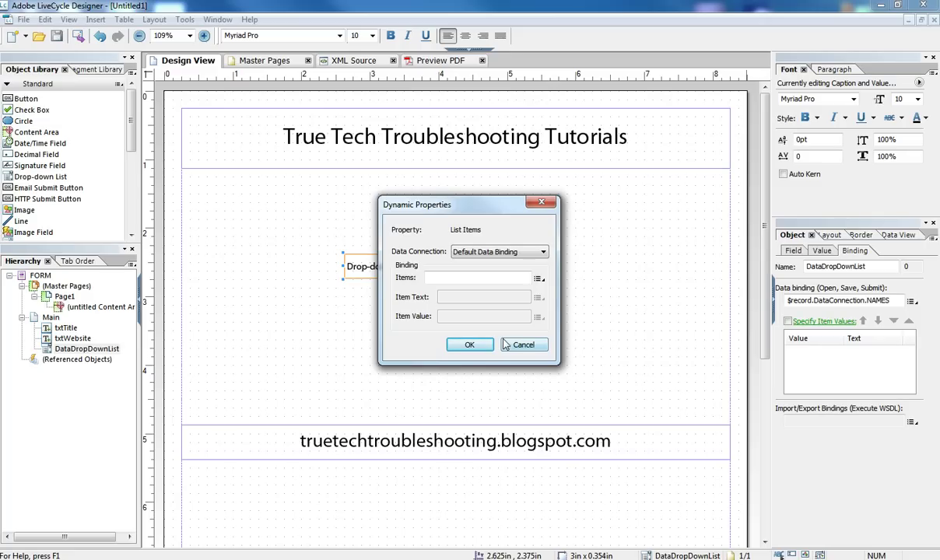
left_click(537, 253)
left_click(480, 275)
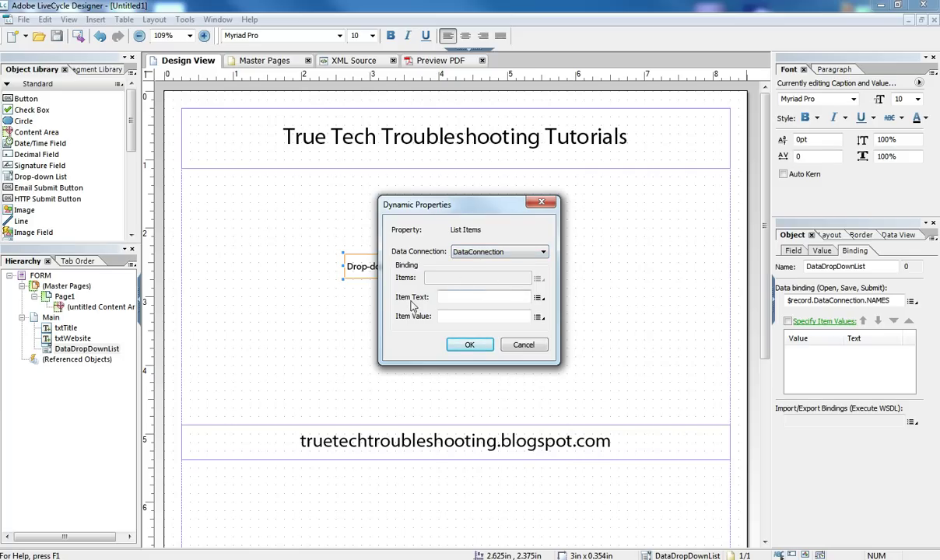
left_click(539, 297)
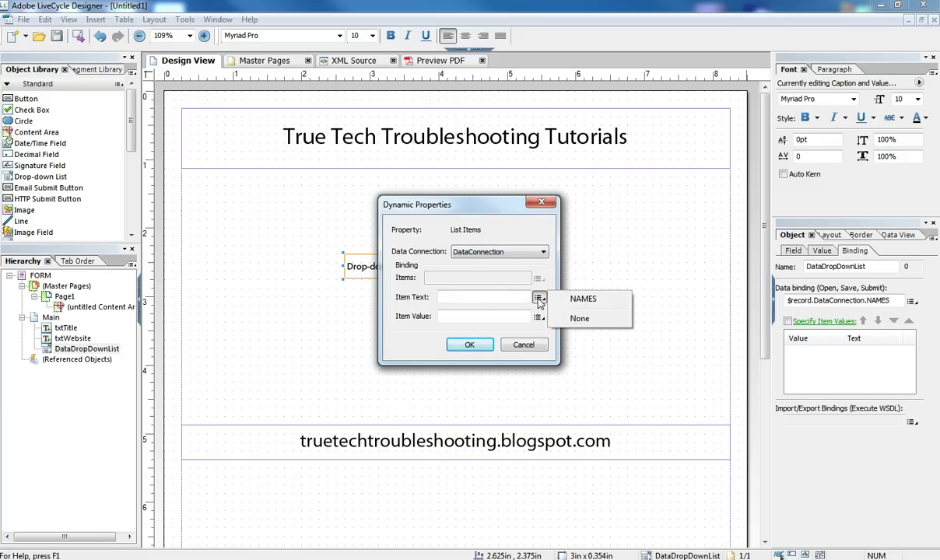
left_click(583, 301)
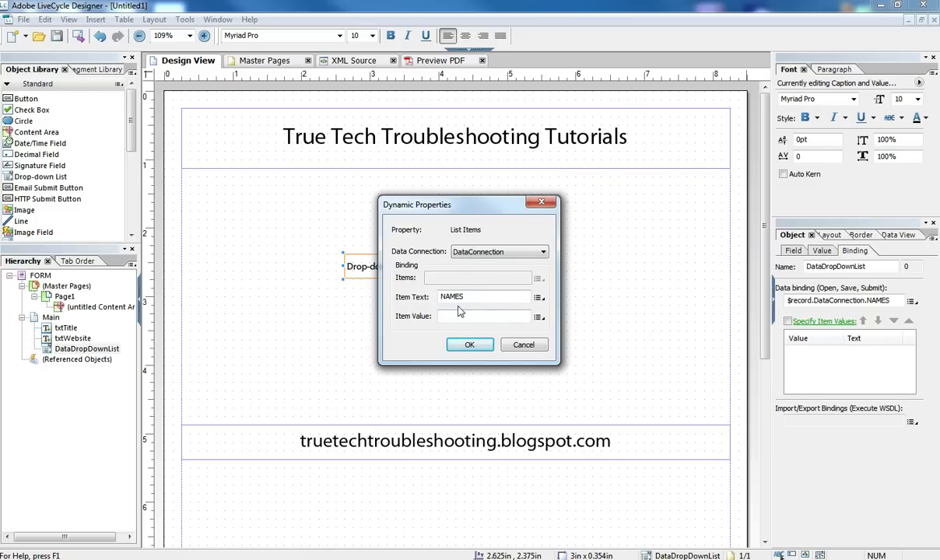
left_click(468, 345)
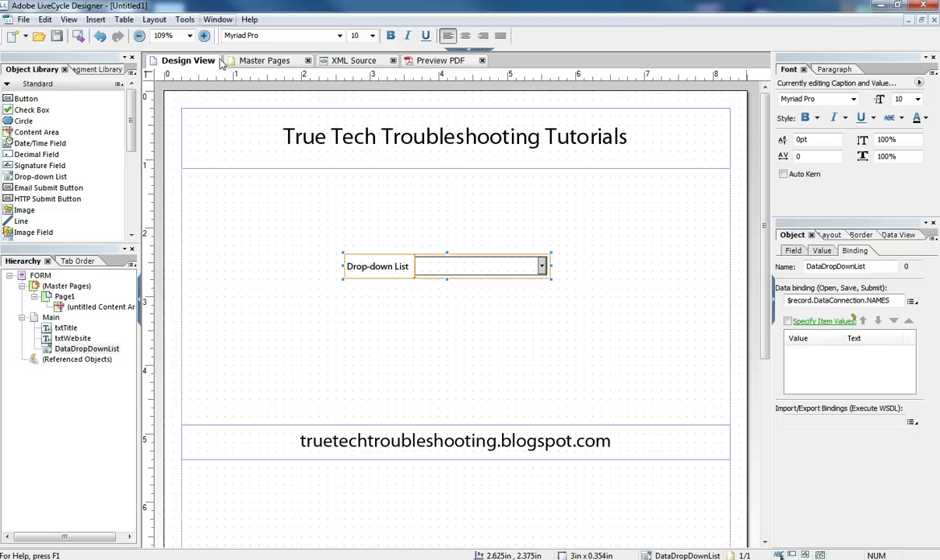
left_click(441, 59)
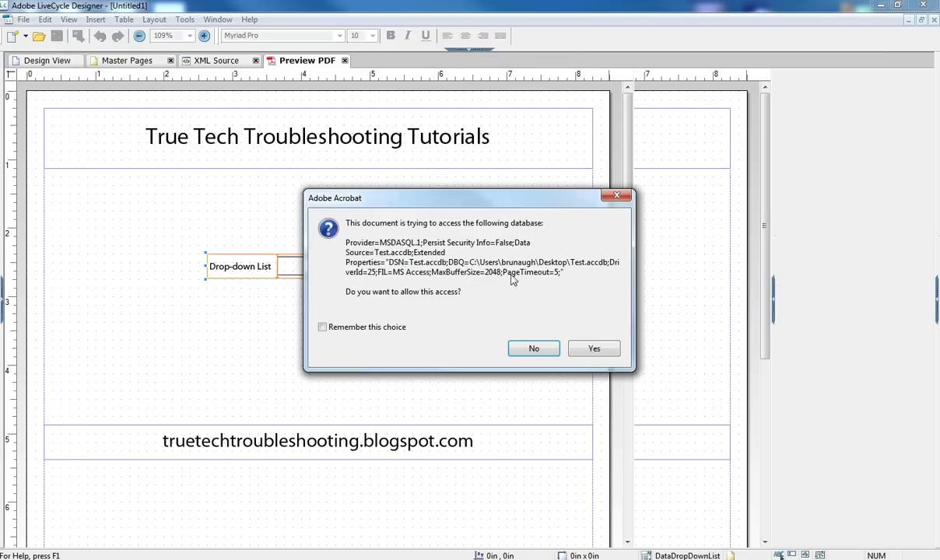
left_click(592, 350)
left_click(562, 274)
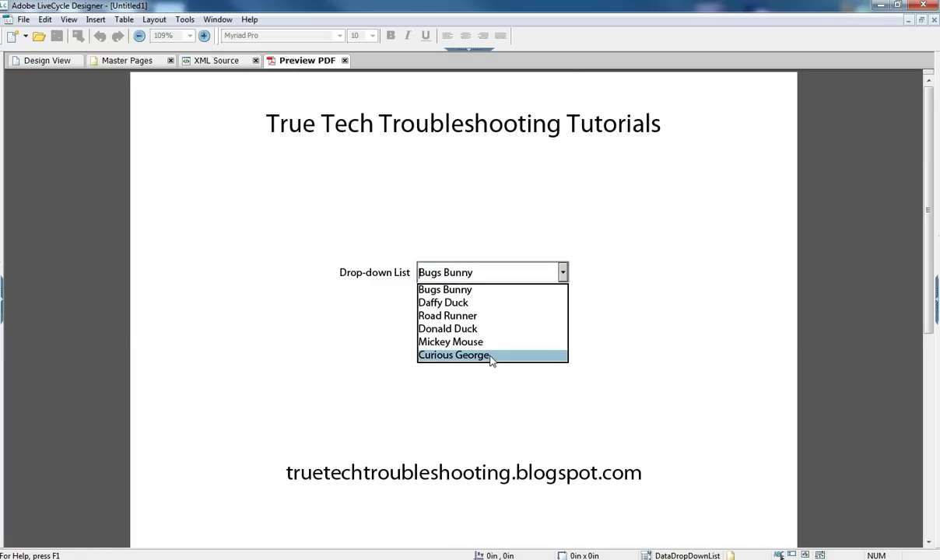
left_click(494, 342)
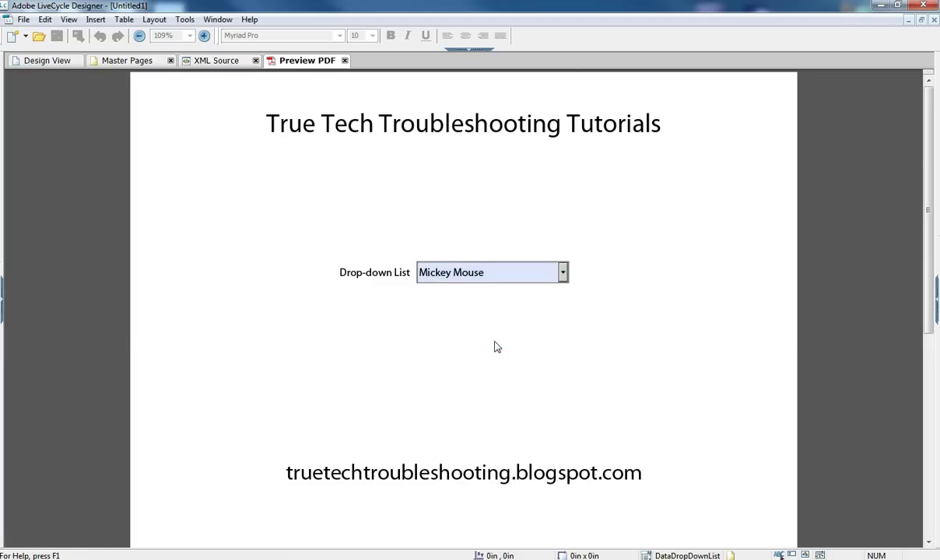
left_click(564, 273)
left_click(512, 307)
left_click(564, 272)
left_click(536, 318)
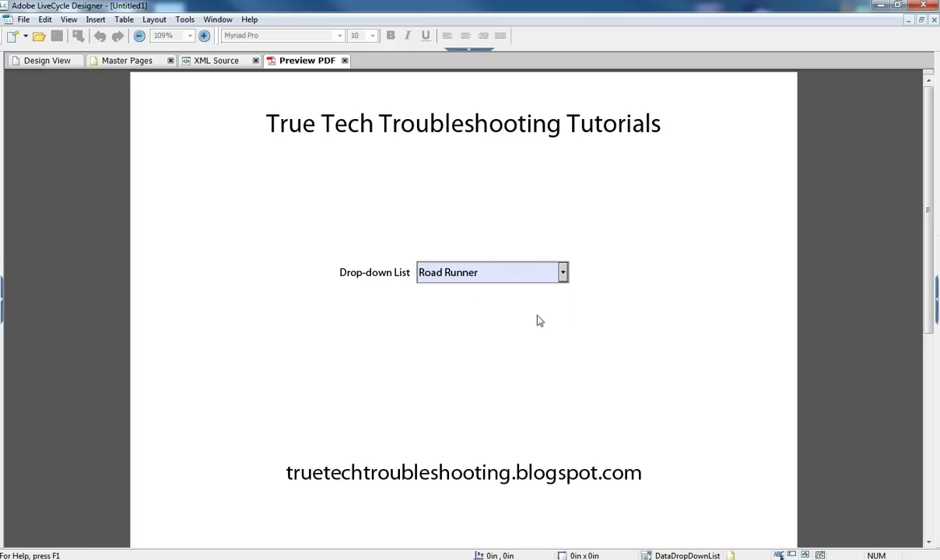
left_click(65, 59)
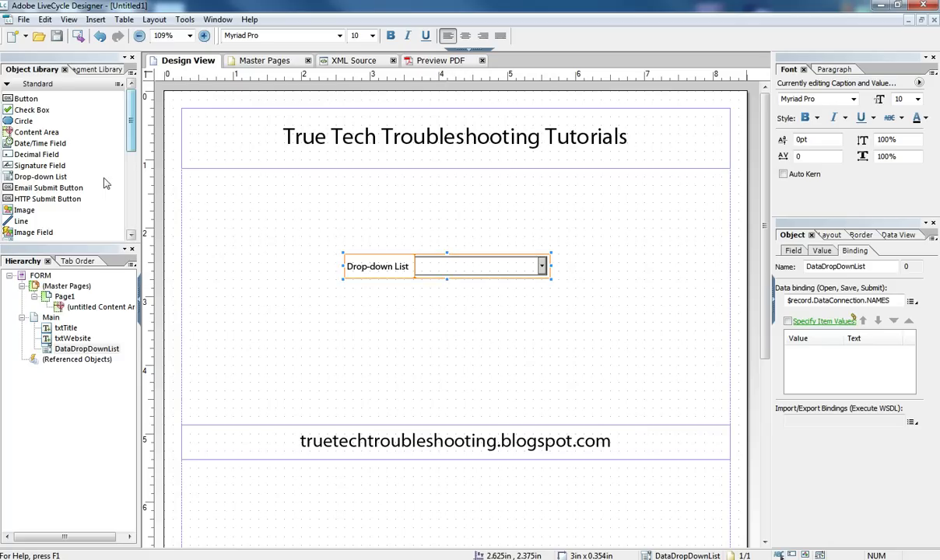
Draw the sentence text field below the drop-down and display the drop-down's exit script.
left_click_drag(131, 137, 131, 191)
left_click(27, 180)
mouse_move(225, 296)
left_mouse_down()
mouse_move(625, 375)
mouse_move(667, 355)
mouse_move(670, 340)
left_mouse_up()
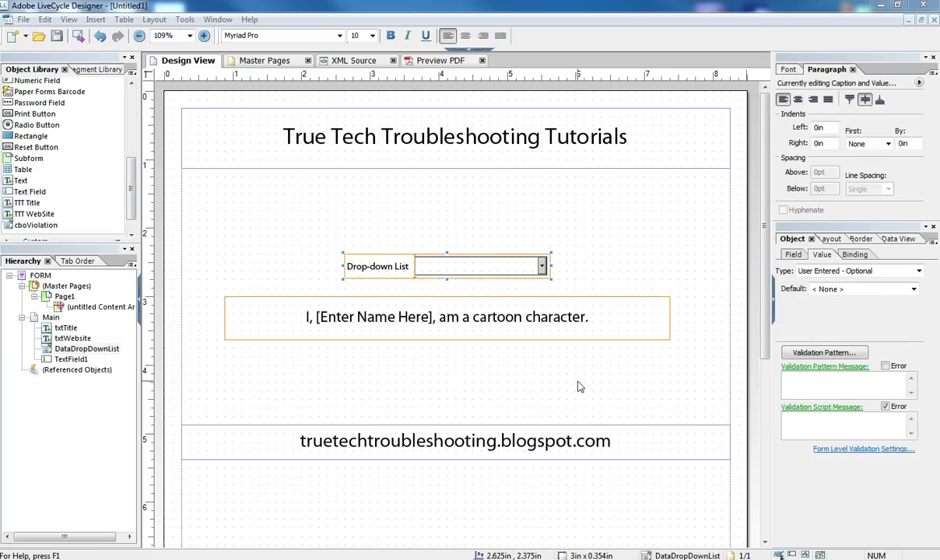
left_click(323, 296)
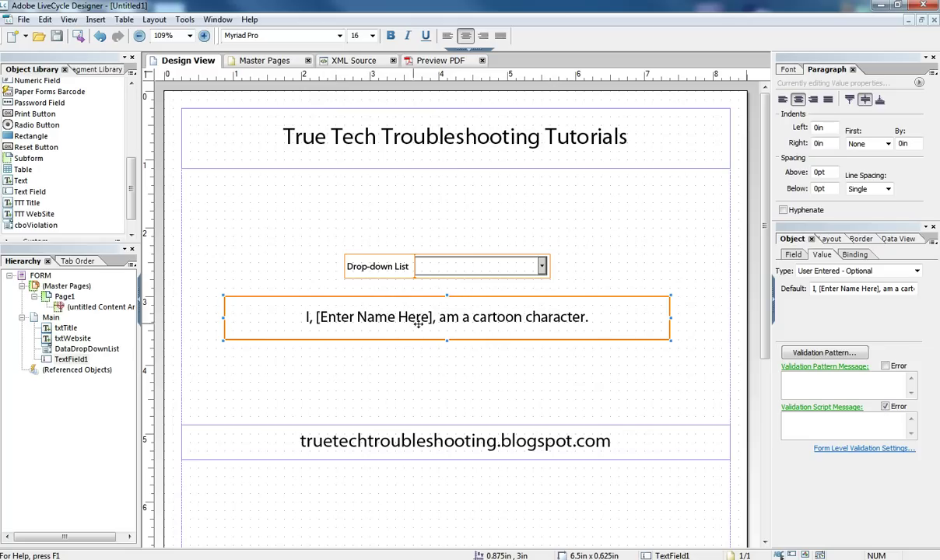
left_click(510, 271)
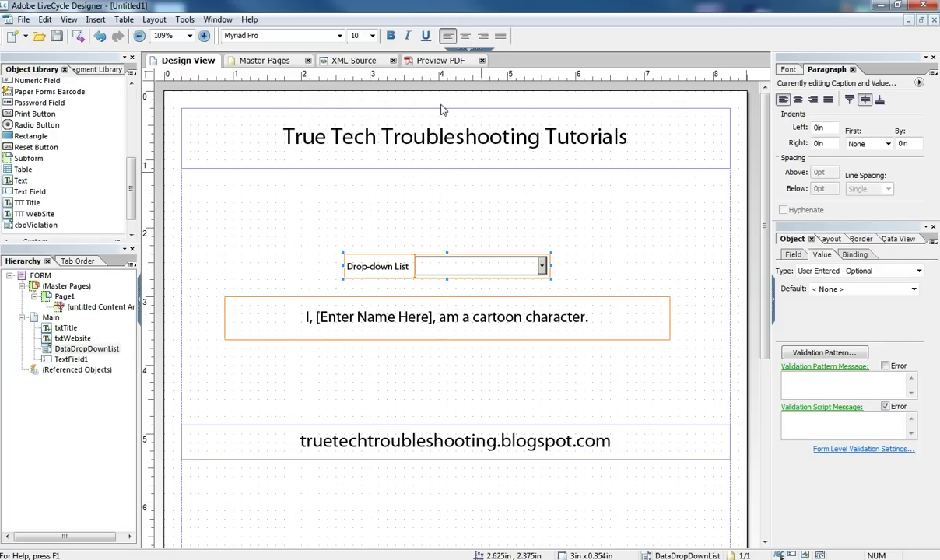
left_click(449, 49)
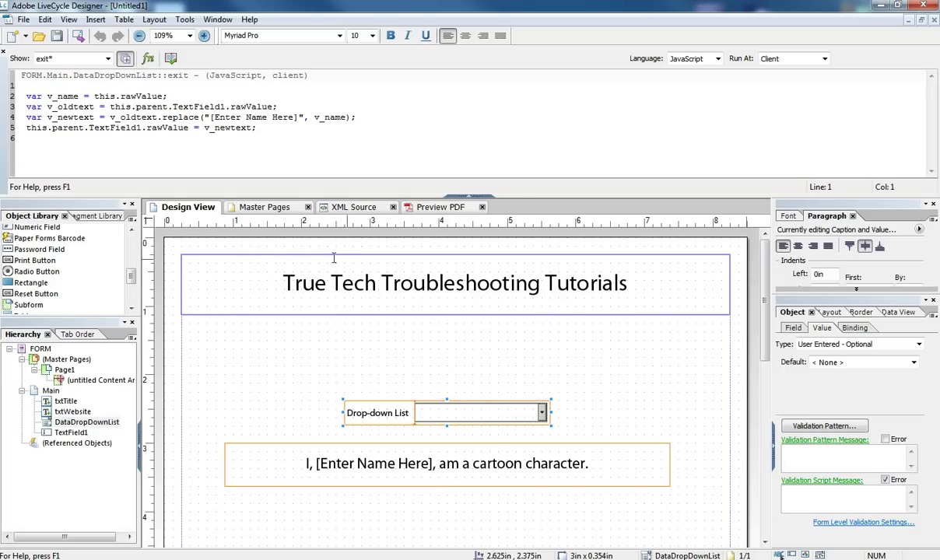
Preview the form as a PDF, allow database access, and choose Road Runner from the names drop-down.
left_click(469, 194)
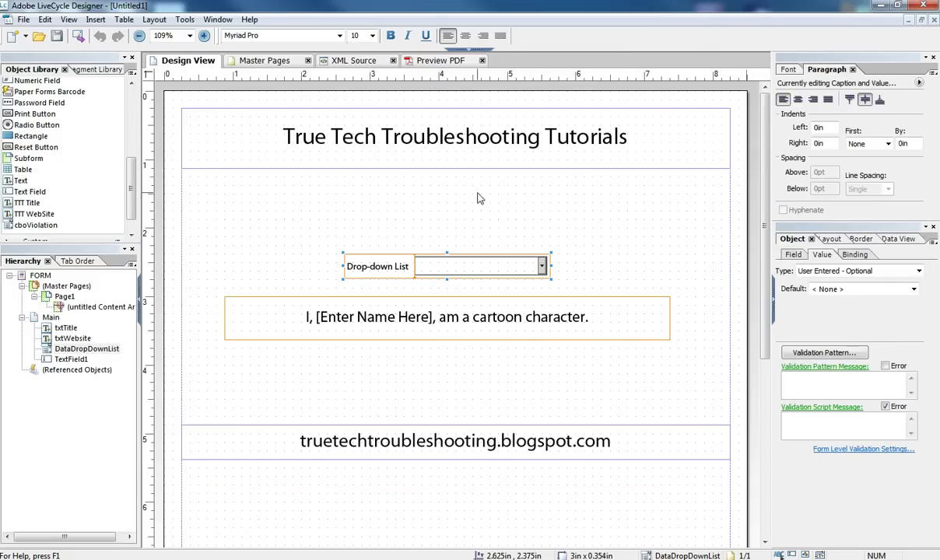
left_click(448, 62)
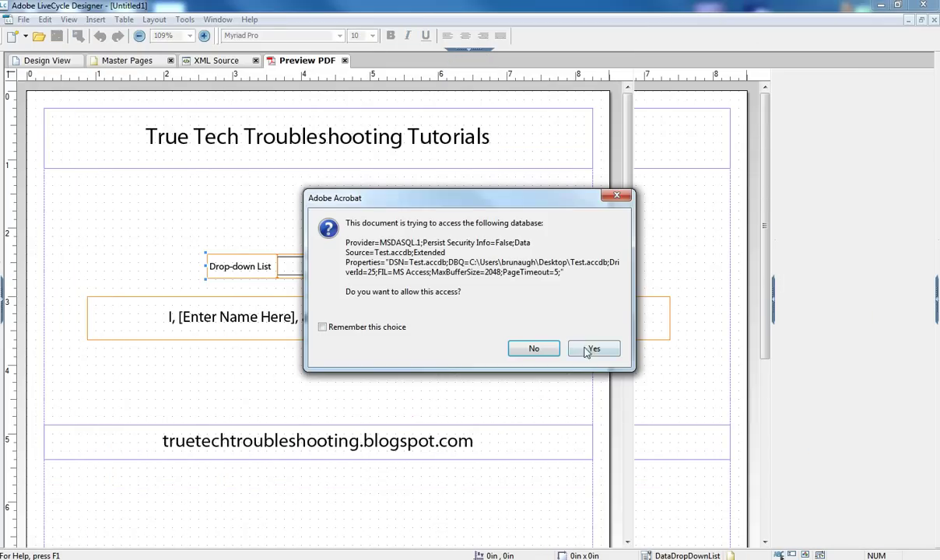
left_click(592, 348)
left_click(562, 271)
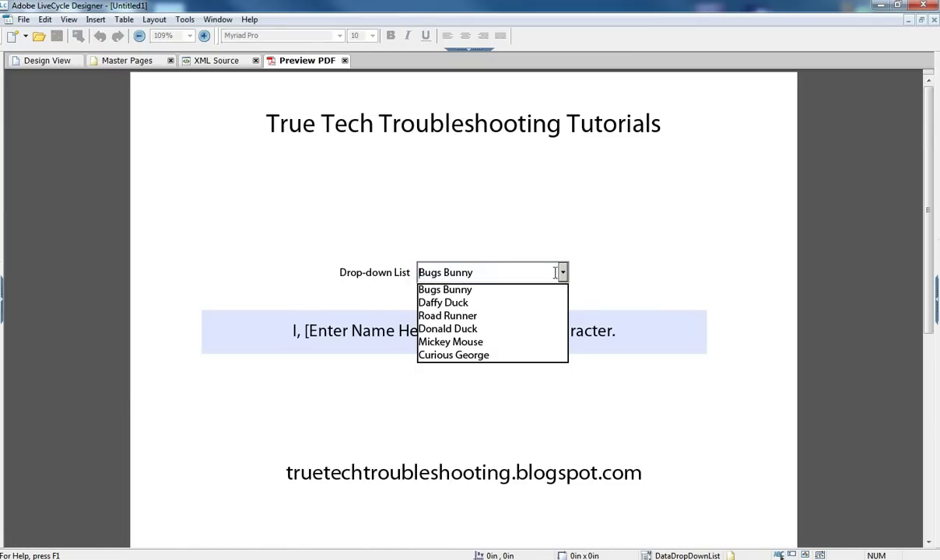
left_click(481, 318)
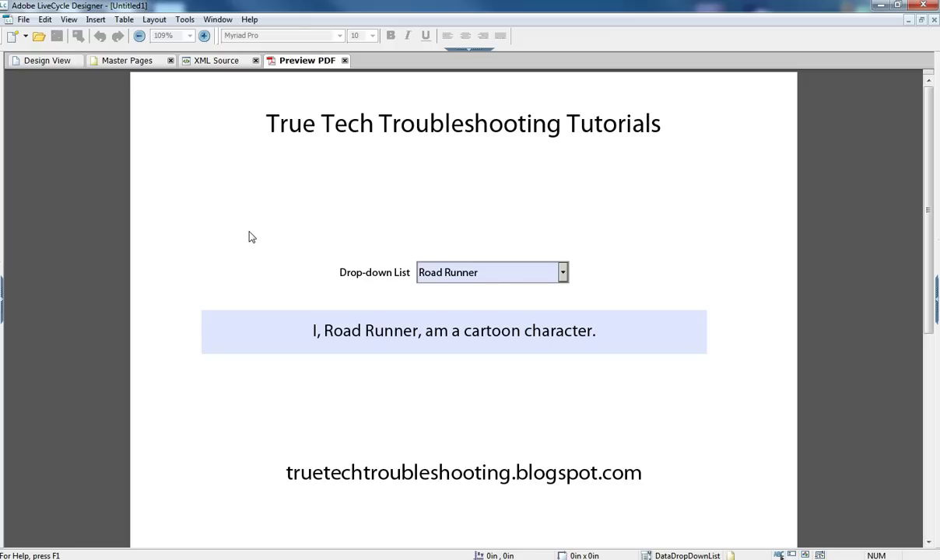
Return to Design View, showing the drop-down above the '[Enter Name Here]' sentence template.
left_click(45, 60)
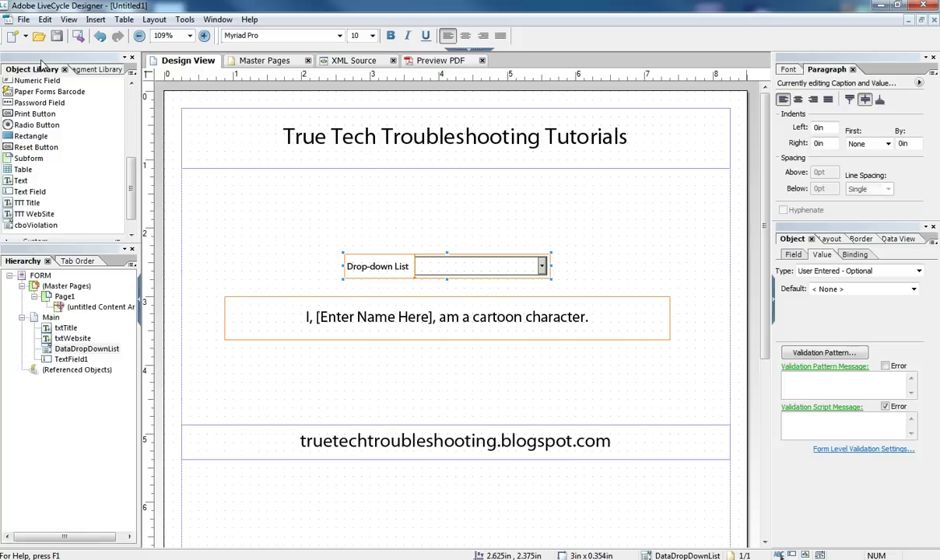